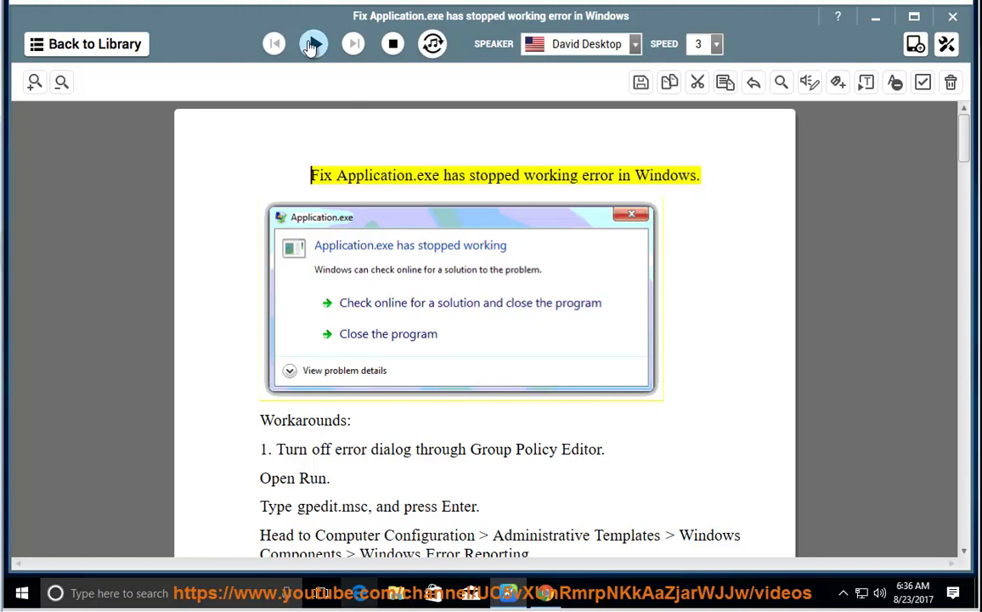
# Have the guide read aloud through the first workaround, pause it, and return to the Group Policy Editor instructions
pyautogui.click(314, 43)
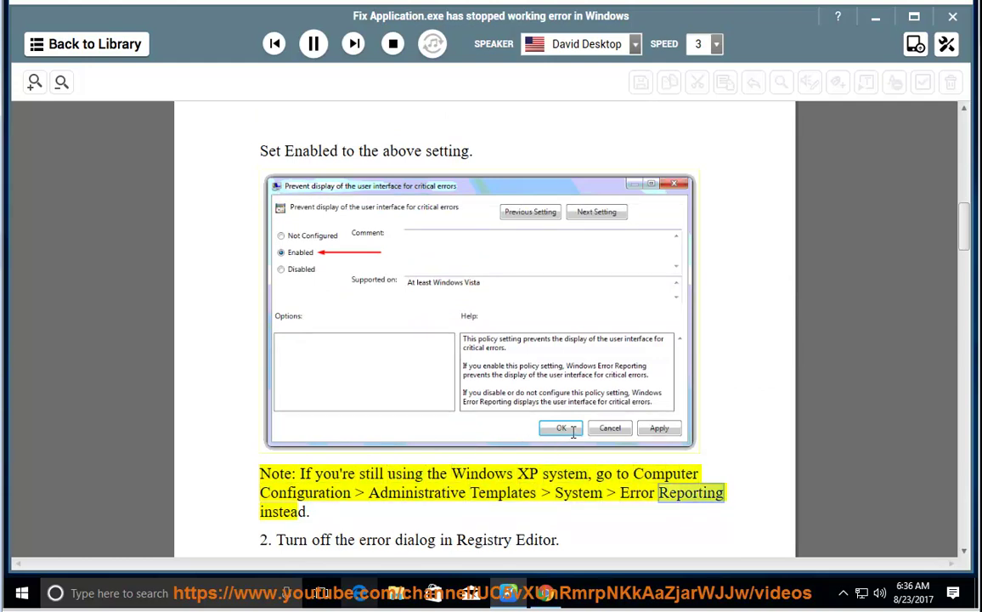
pyautogui.click(312, 47)
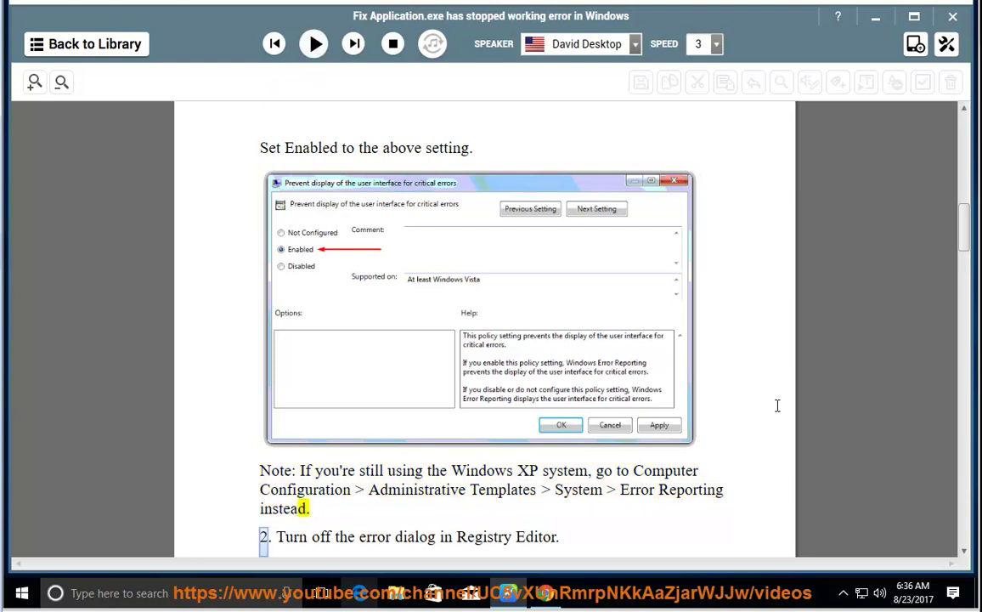
pyautogui.scroll(4, 756, 429)
pyautogui.scroll(3, 740, 437)
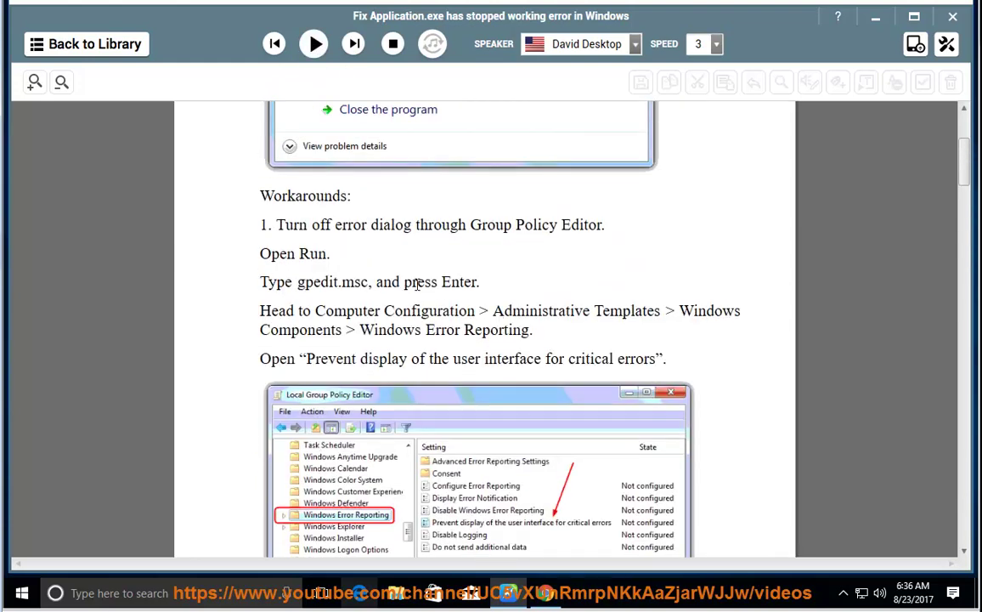
# Copy the command gpedit.msc from the guide and launch it through the Run dialog
pyautogui.moveTo(364, 285); pyautogui.dragTo(322, 283)
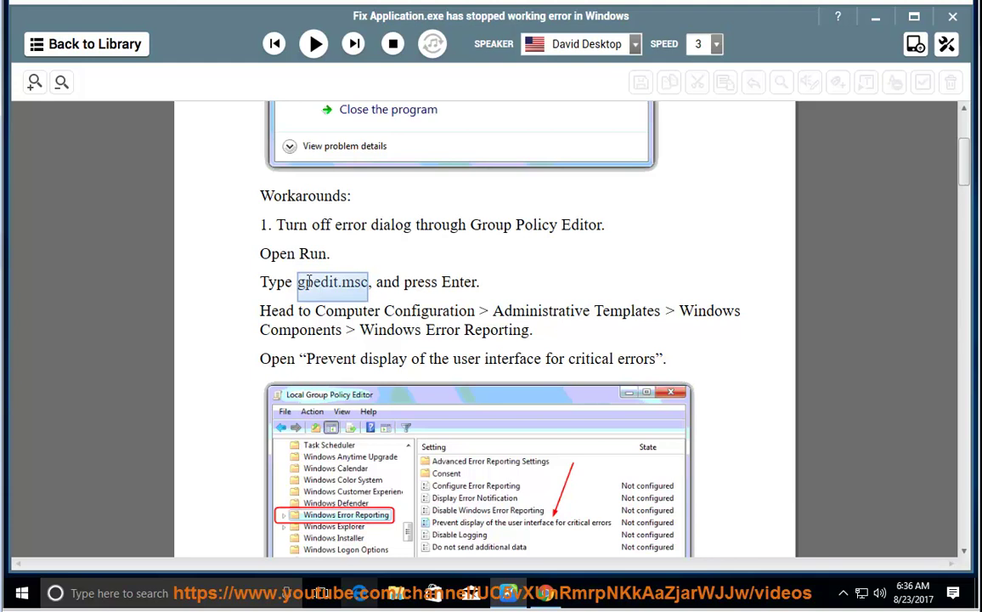
pyautogui.rightClick(309, 282)
pyautogui.click(334, 316)
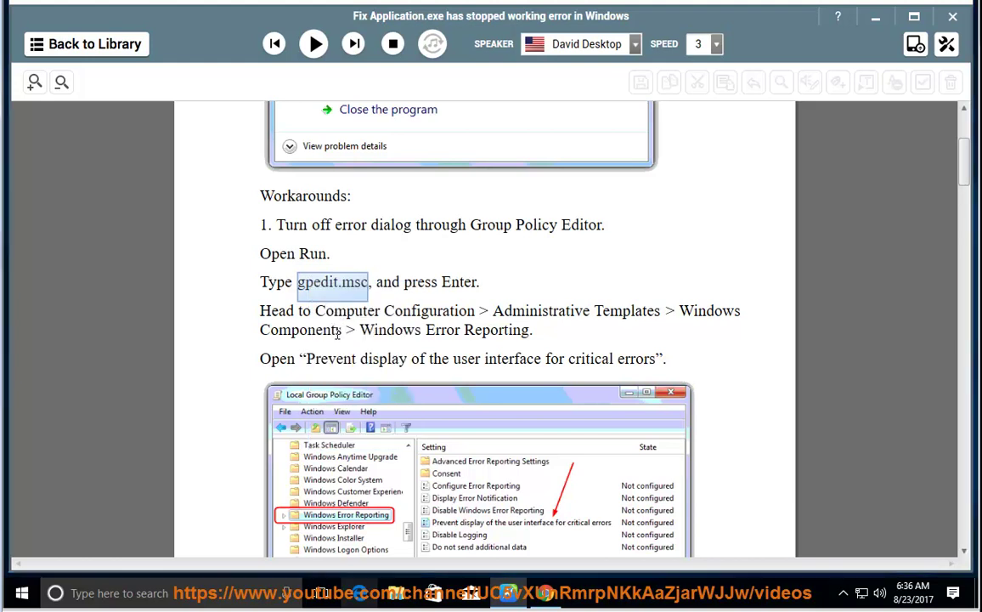
pyautogui.press('super+r')
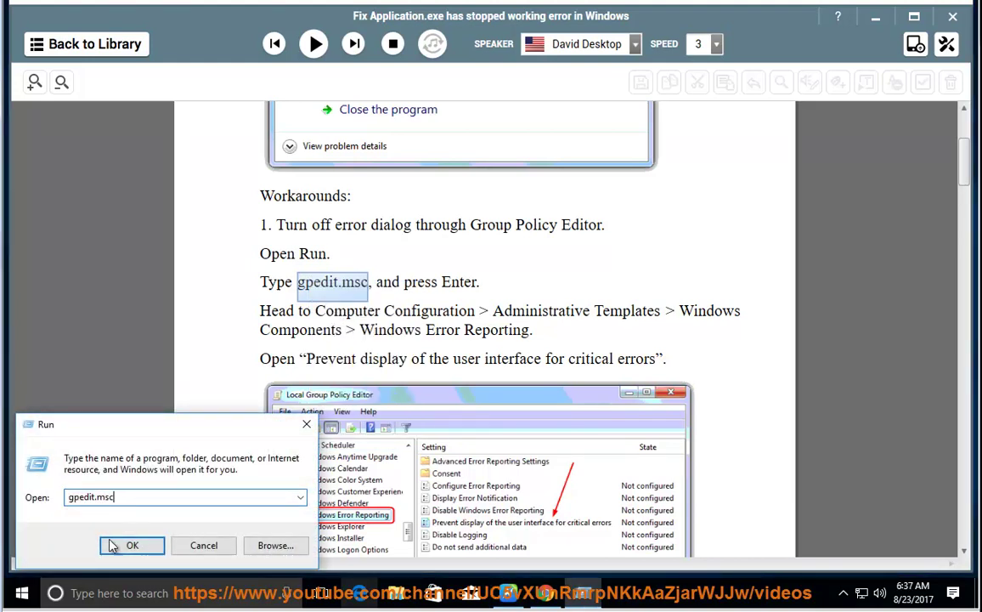
pyautogui.click(111, 546)
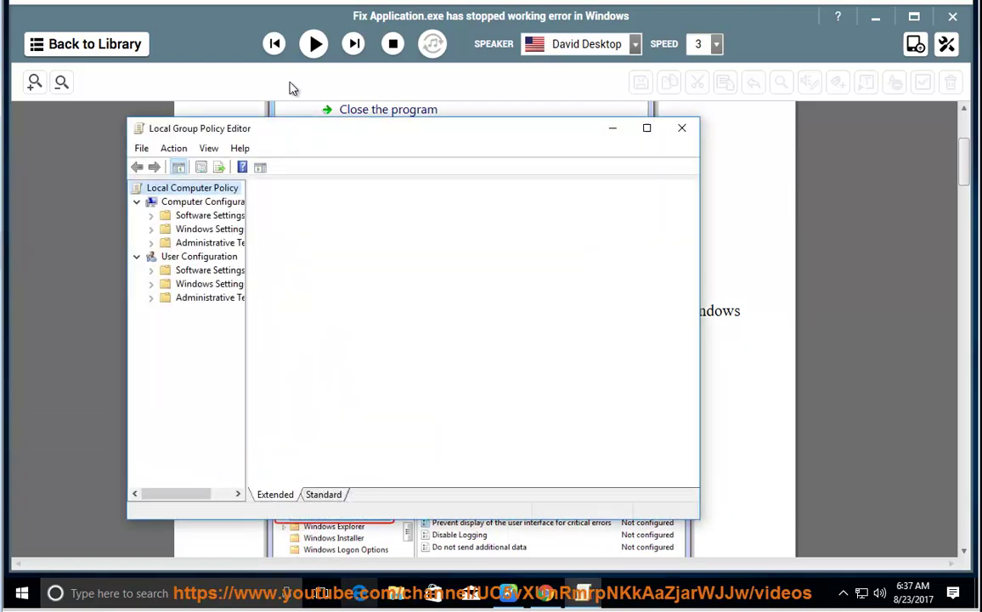
# Navigate the policy tree to Computer Configuration > Administrative Templates > Windows Components > Windows Error Reporting, arranging the window for readability
pyautogui.moveTo(442, 131); pyautogui.dragTo(303, 360)
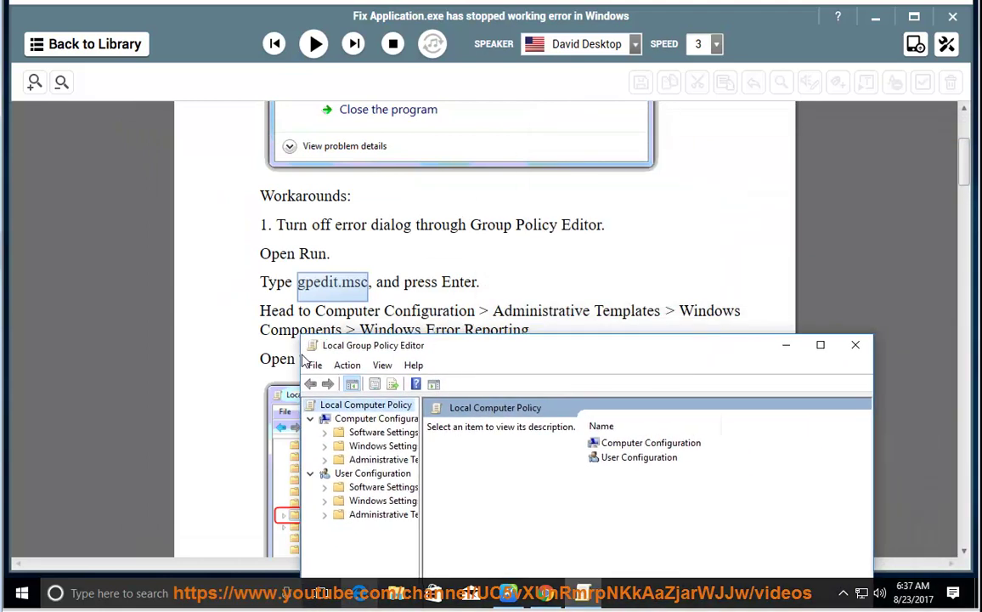
pyautogui.moveTo(420, 477); pyautogui.dragTo(499, 474)
pyautogui.click(369, 419)
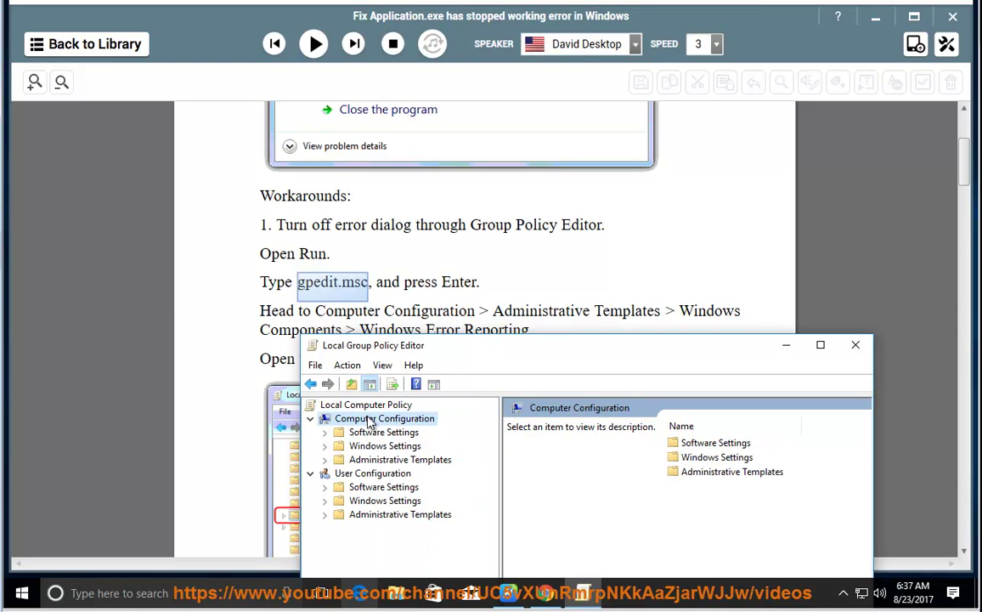
pyautogui.click(371, 461)
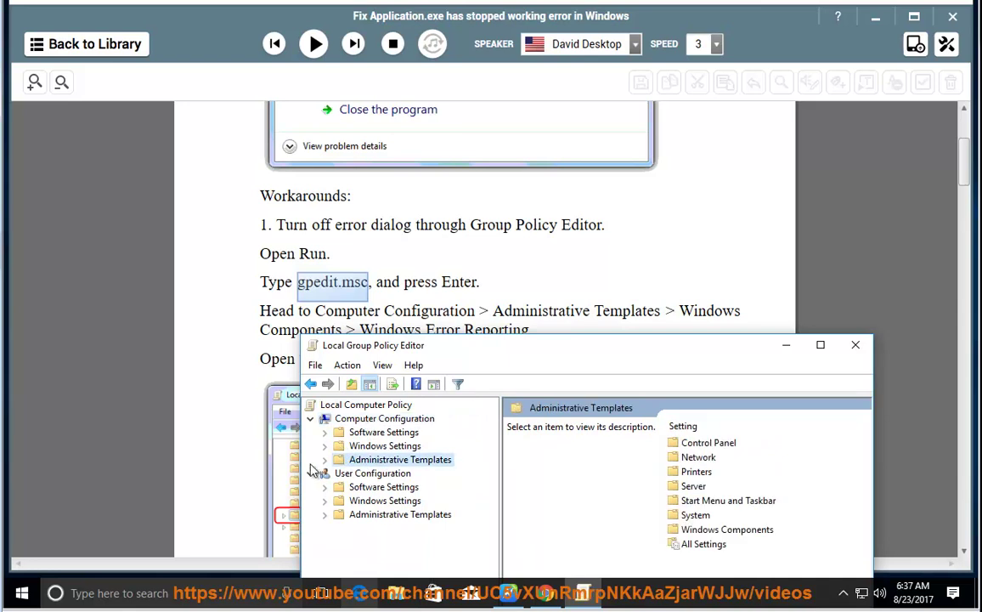
pyautogui.click(324, 461)
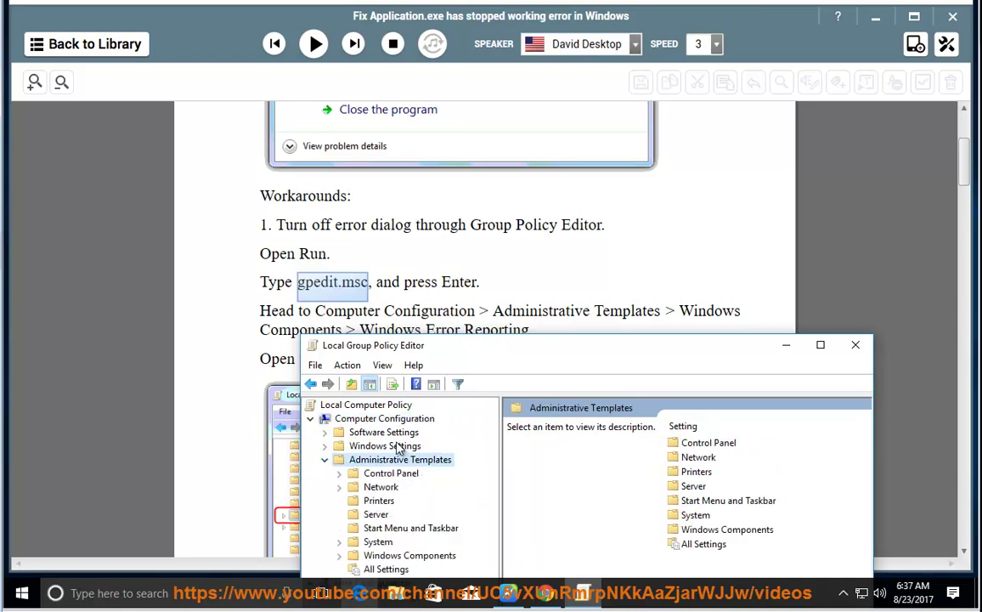
pyautogui.click(405, 554)
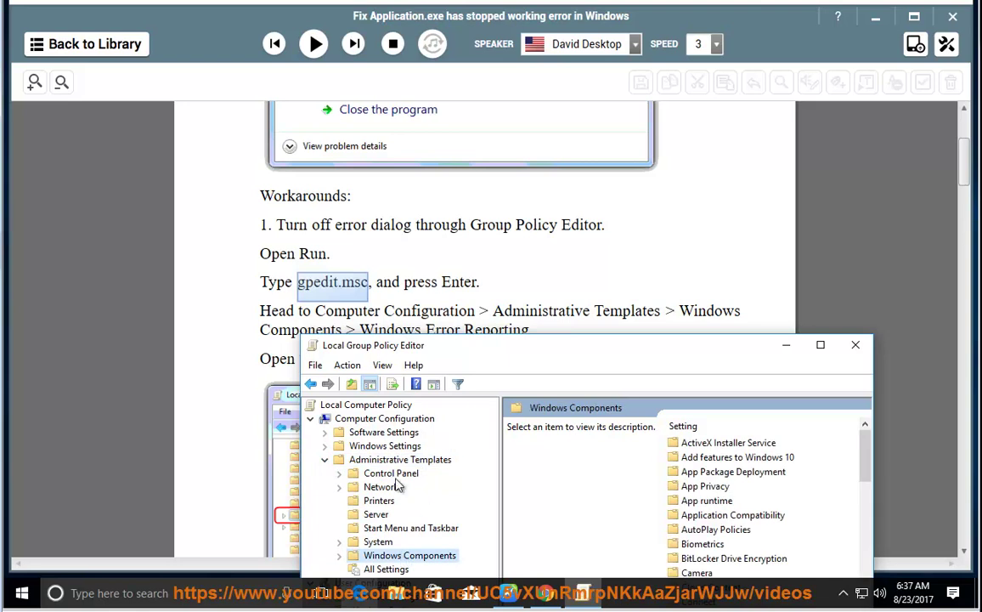
pyautogui.moveTo(437, 355); pyautogui.dragTo(497, 134)
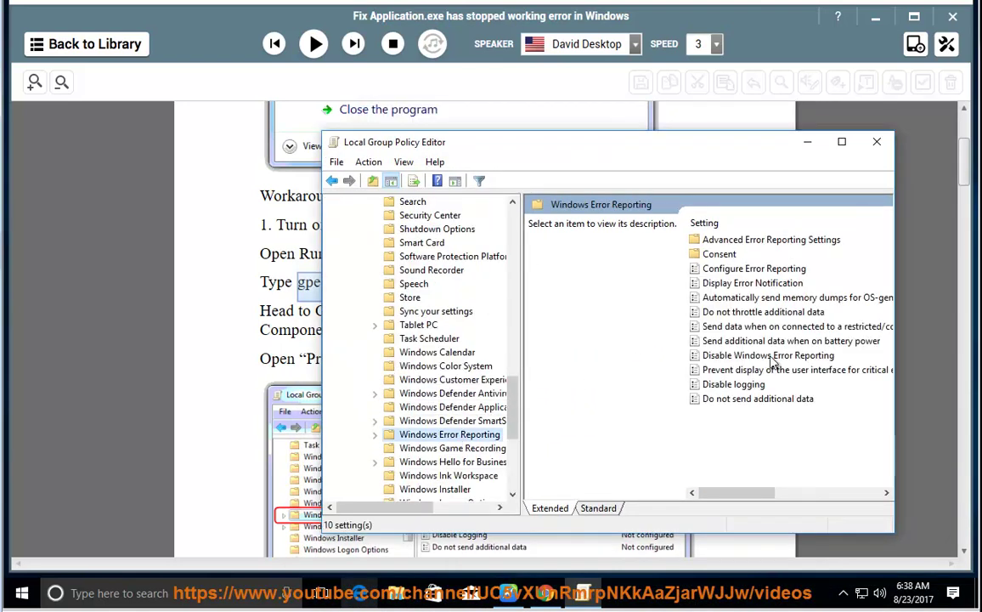
# Set the policy "Prevent display of the user interface for critical errors" to Enabled, apply it and close its dialog
pyautogui.click(759, 370)
pyautogui.moveTo(697, 145); pyautogui.dragTo(638, 128)
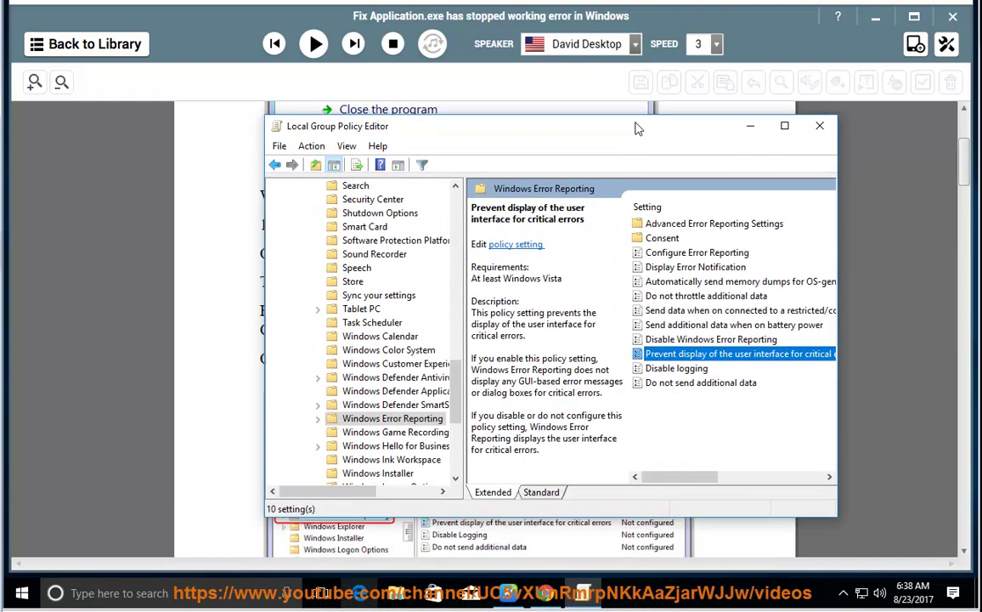
pyautogui.doubleClick(690, 357)
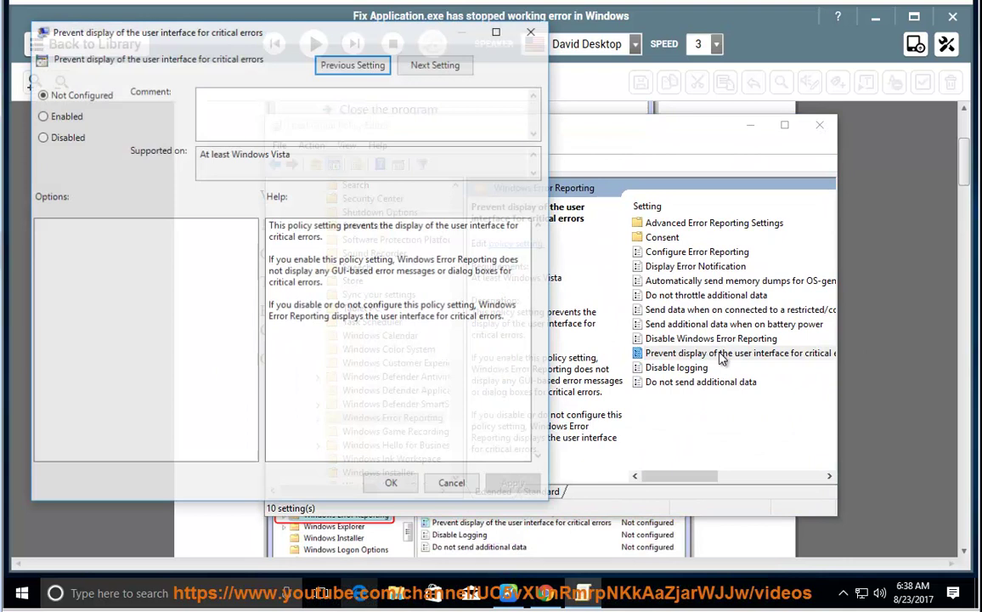
pyautogui.moveTo(204, 31); pyautogui.dragTo(647, 378)
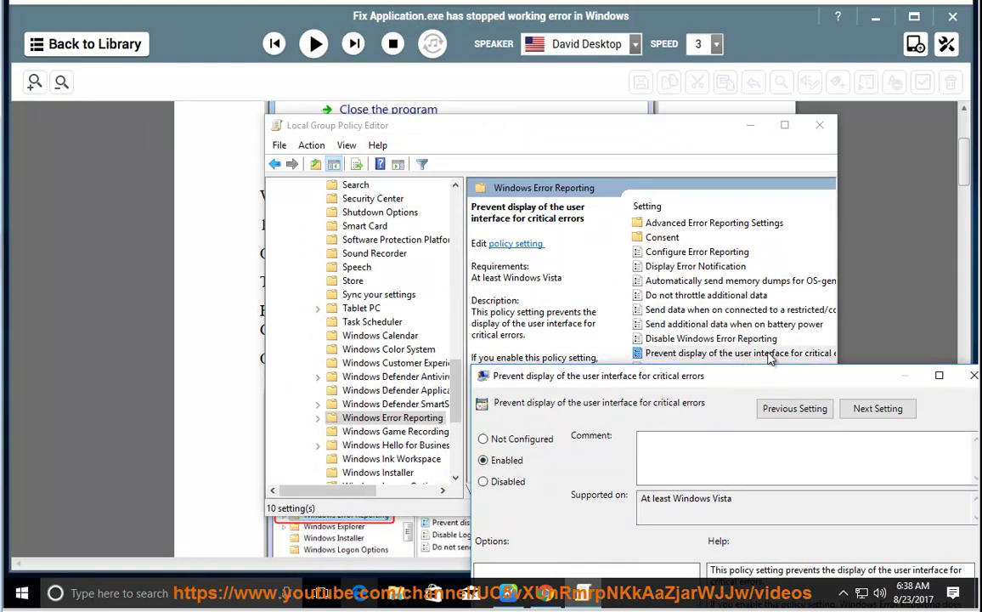
pyautogui.moveTo(762, 374); pyautogui.dragTo(768, 124)
pyautogui.moveTo(662, 122); pyautogui.dragTo(650, 16)
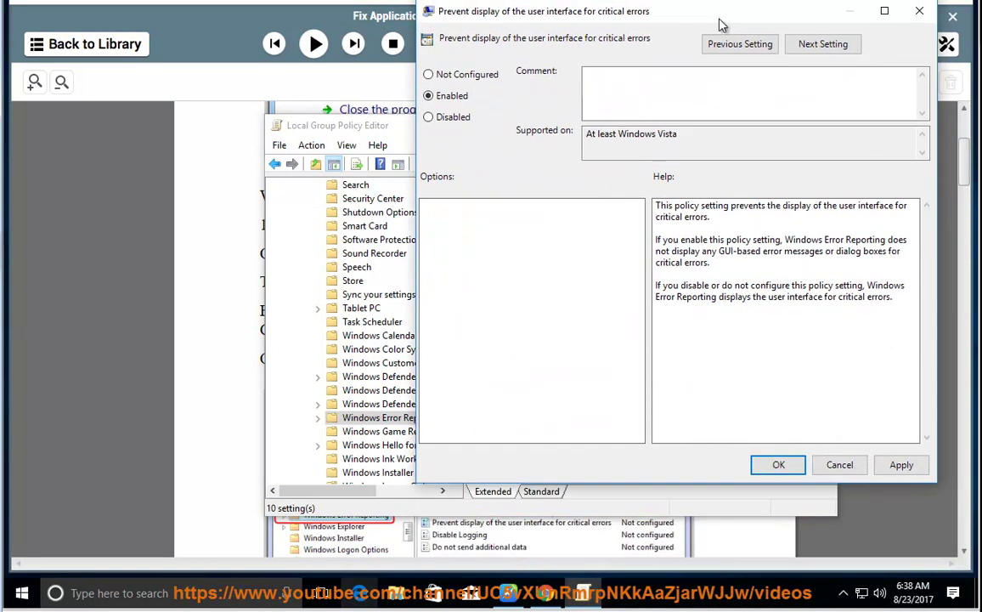
pyautogui.click(899, 465)
pyautogui.click(838, 467)
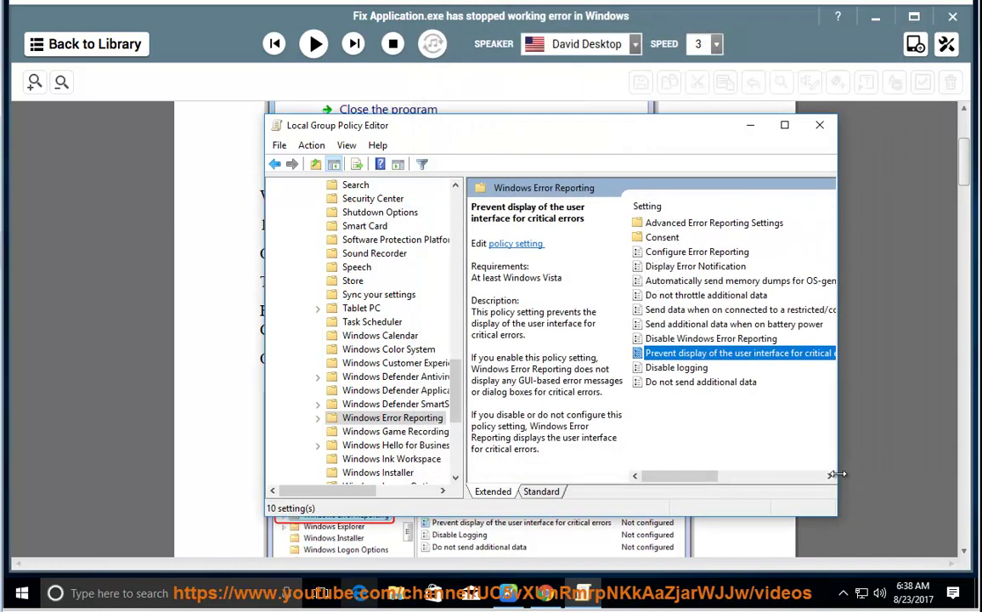
# Minimize the Local Group Policy Editor and have the guide read aloud through the Registry Editor workaround
pyautogui.click(751, 126)
pyautogui.click(634, 374)
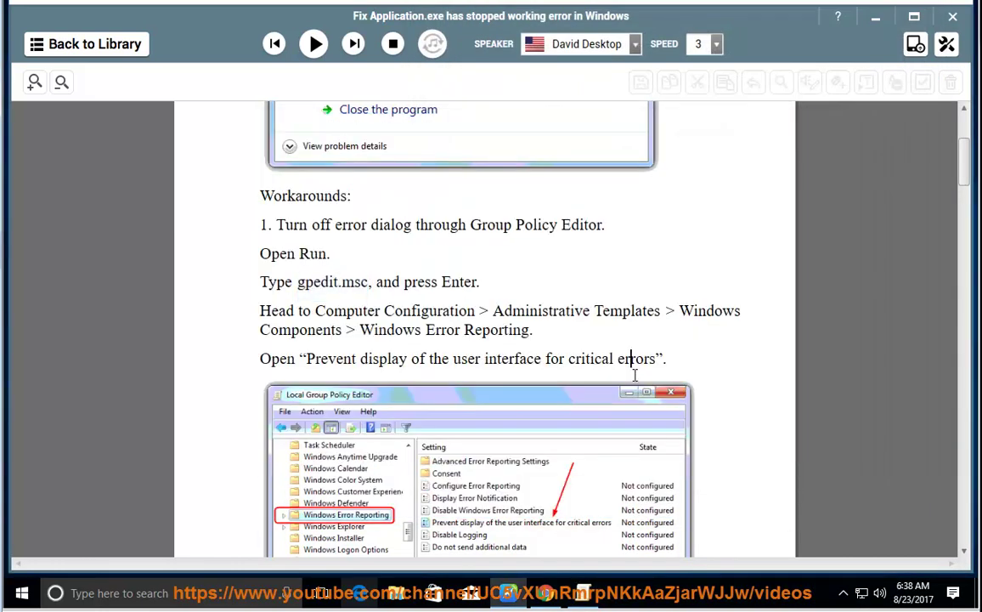
pyautogui.click(313, 43)
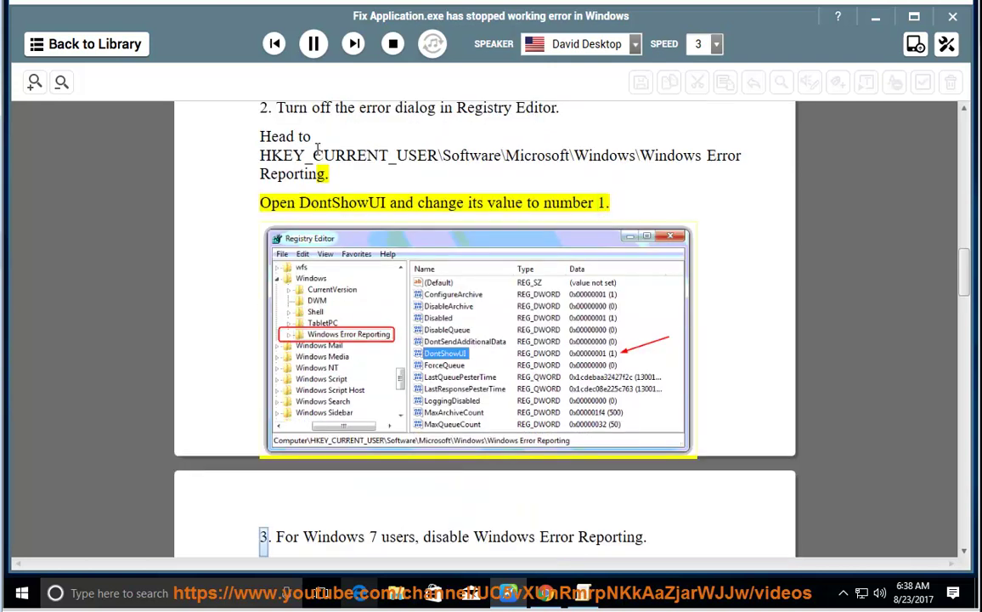
pyautogui.click(313, 43)
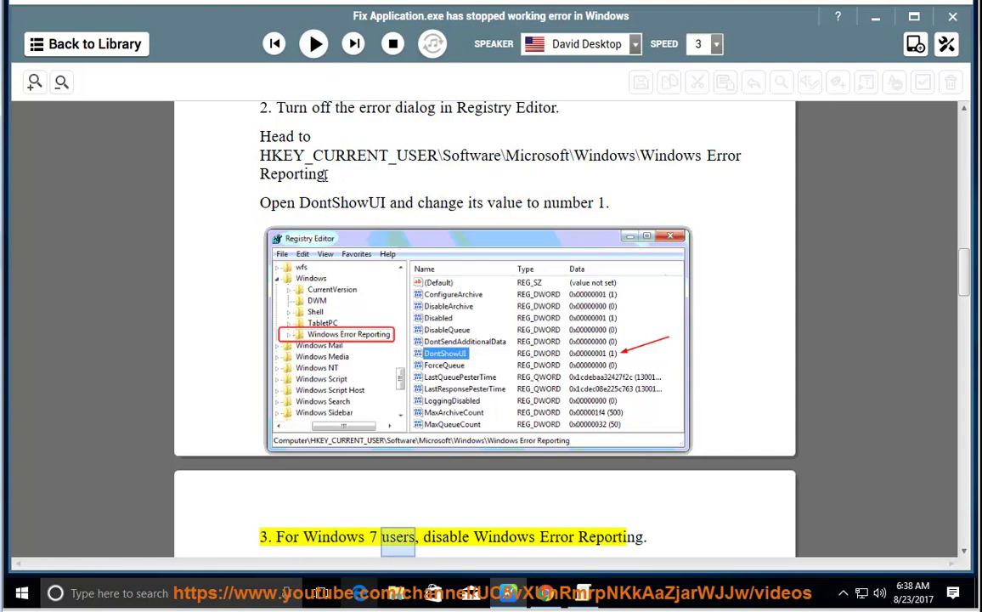
# Copy the registry path HKEY_CURRENT_USER\Software\Microsoft\Windows\Windows Error Reporting from the guide
pyautogui.moveTo(328, 174); pyautogui.dragTo(271, 161)
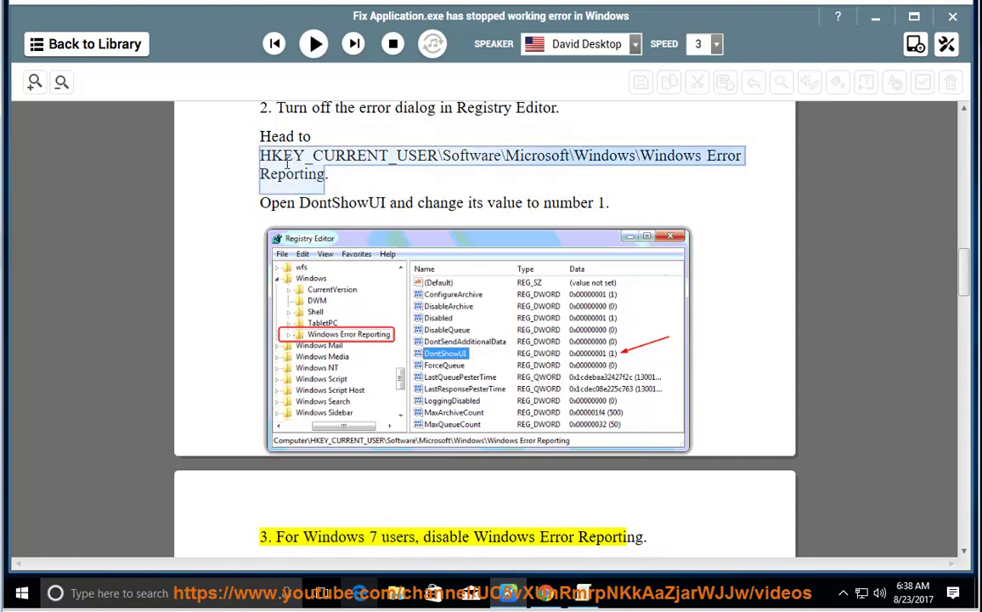
pyautogui.rightClick(286, 161)
pyautogui.click(331, 204)
# Launch the Registry Editor by reusing the earlier REGEDIT command in the Run dialog
pyautogui.press('super+r')
pyautogui.click(300, 497)
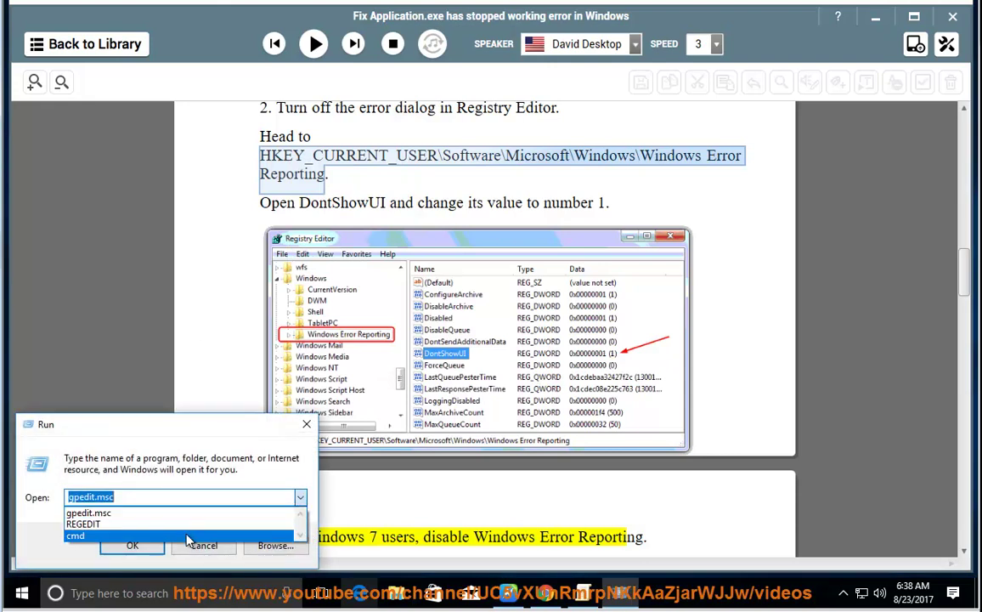
pyautogui.click(174, 524)
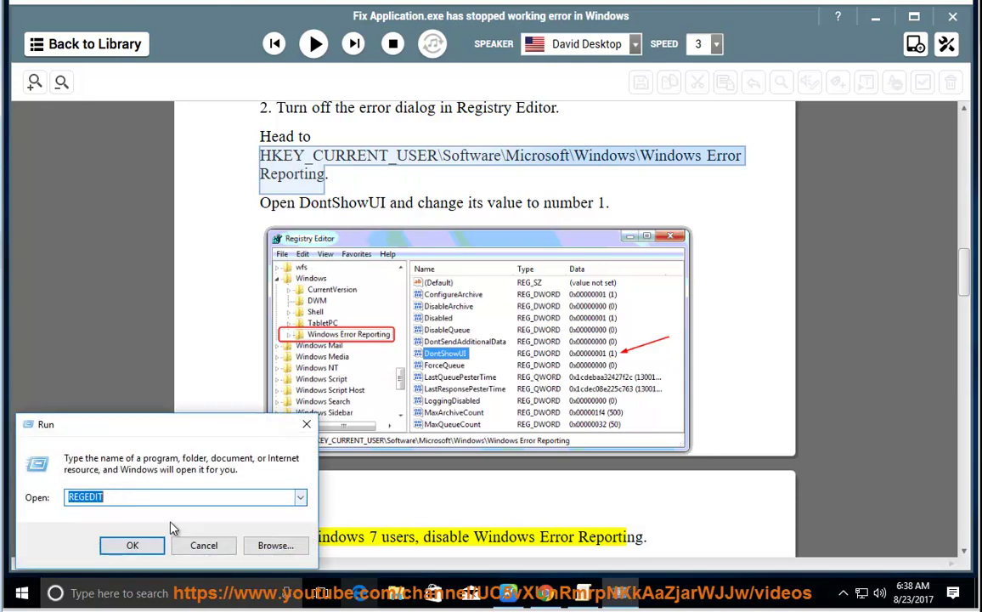
pyautogui.click(133, 545)
pyautogui.click(408, 391)
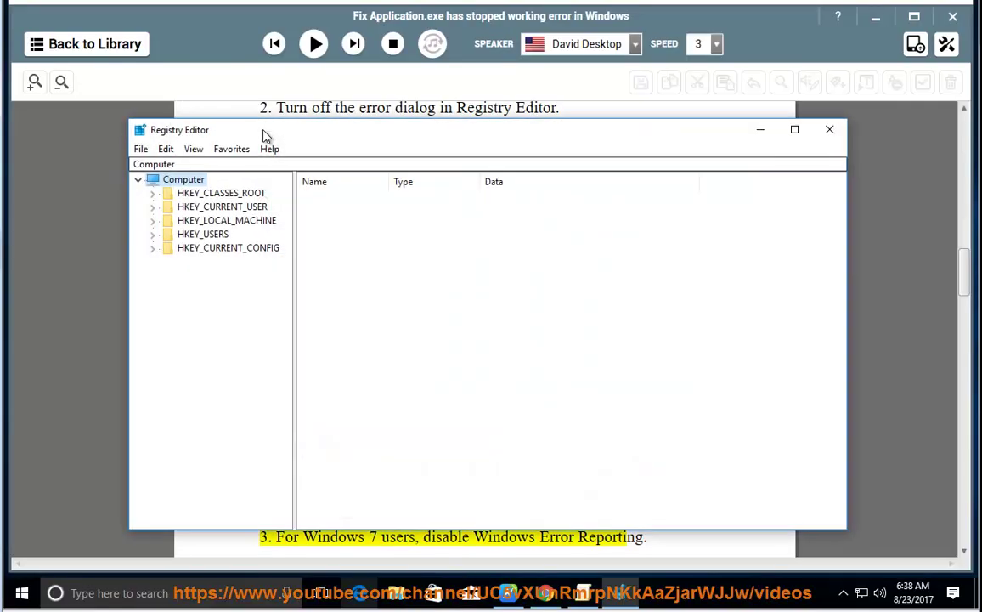
# Go to the copied Windows Error Reporting key in the Registry Editor and move the window clear of the guide's heading
pyautogui.rightClick(142, 162)
pyautogui.click(214, 225)
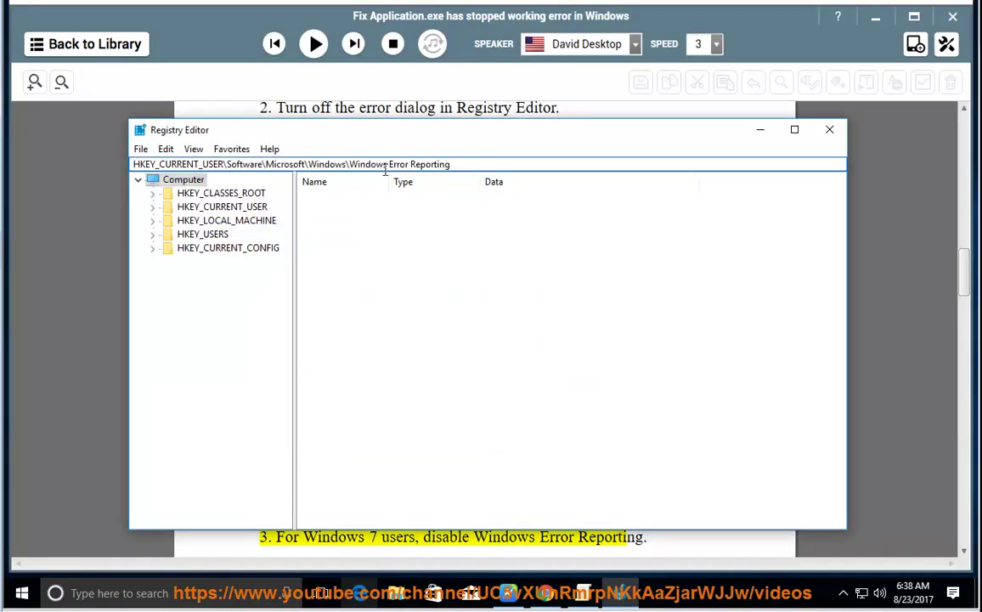
pyautogui.press('Return')
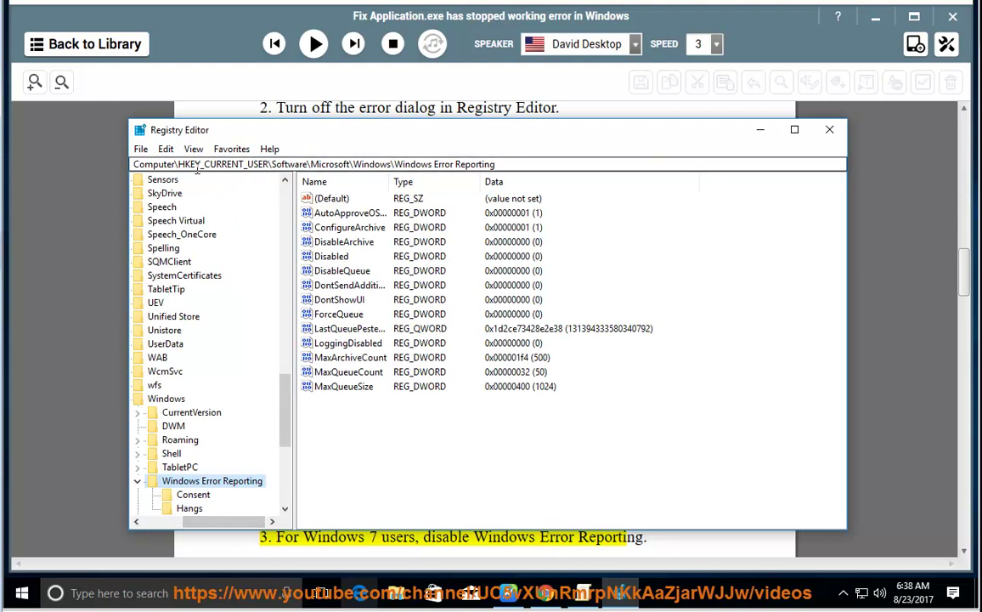
pyautogui.moveTo(548, 136); pyautogui.dragTo(615, 172)
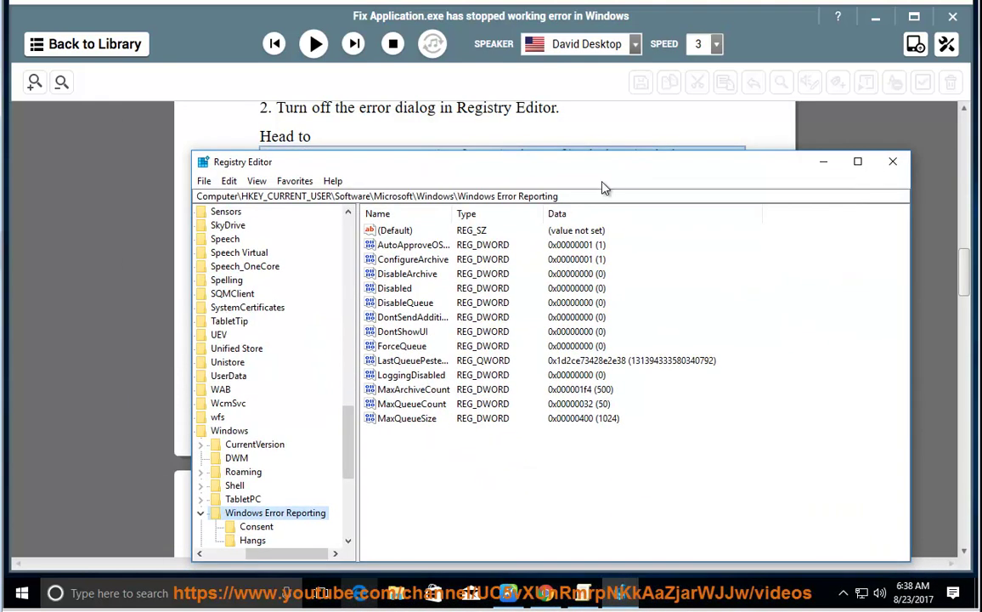
# Open the DontShowUI value for editing, dismiss its dialog and close the Registry Editor
pyautogui.doubleClick(401, 333)
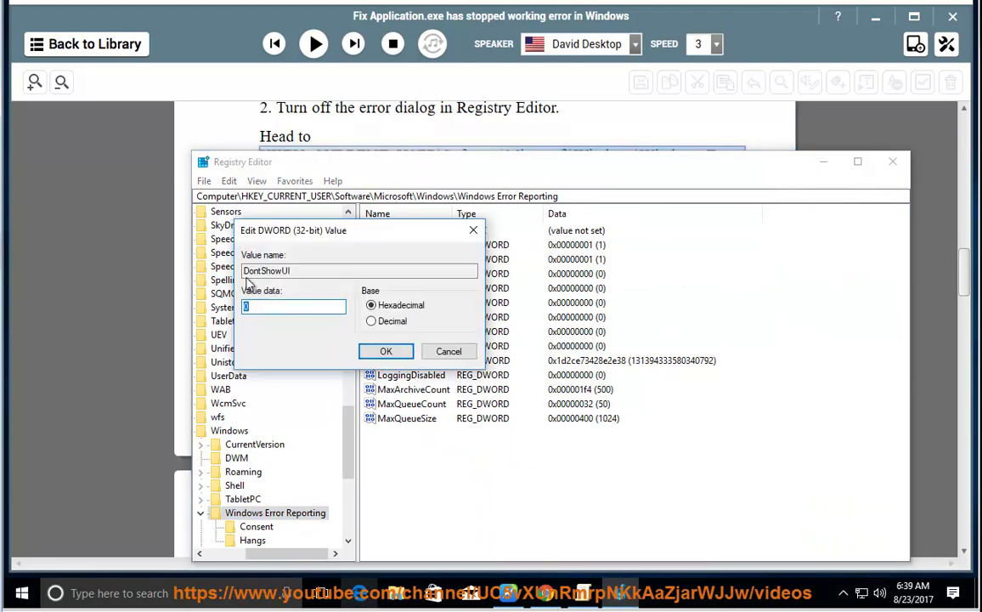
pyautogui.click(386, 351)
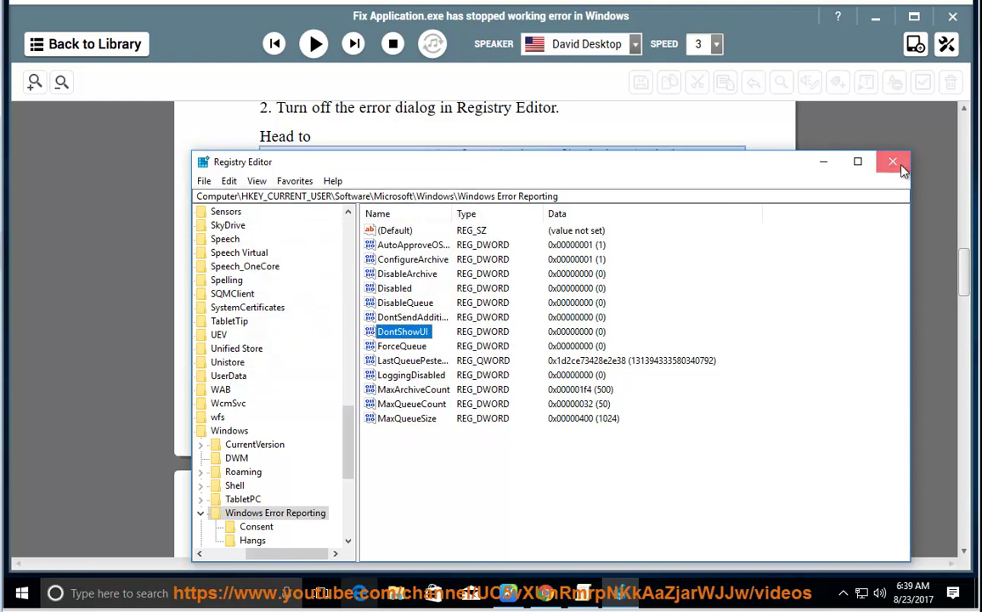
pyautogui.click(890, 161)
# Have the guide read on to Method 2, revisit the compatibility mode advice in Method 1, and minimize the reader
pyautogui.click(722, 270)
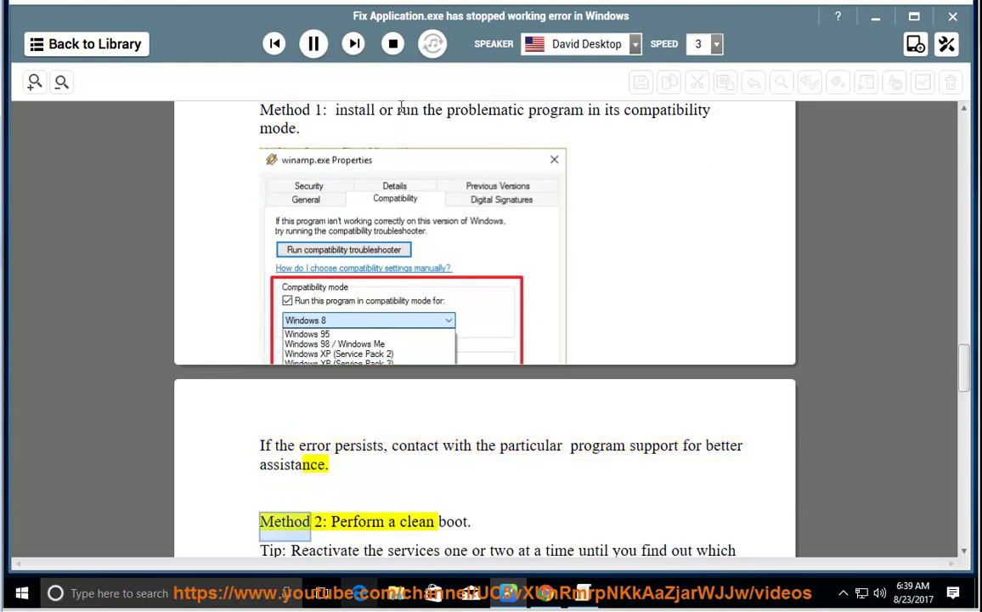
pyautogui.click(313, 43)
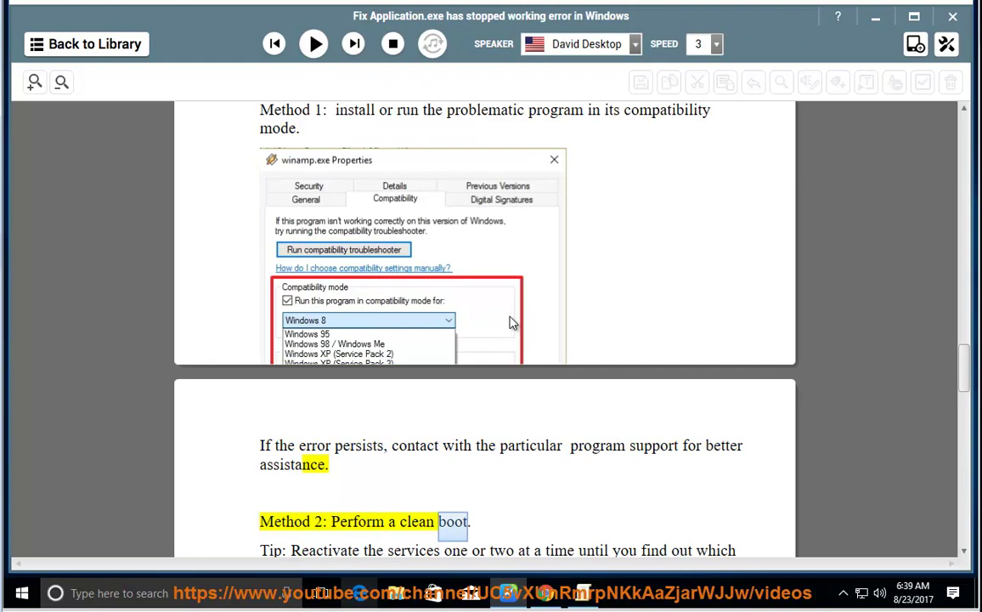
pyautogui.scroll(3, 536, 331)
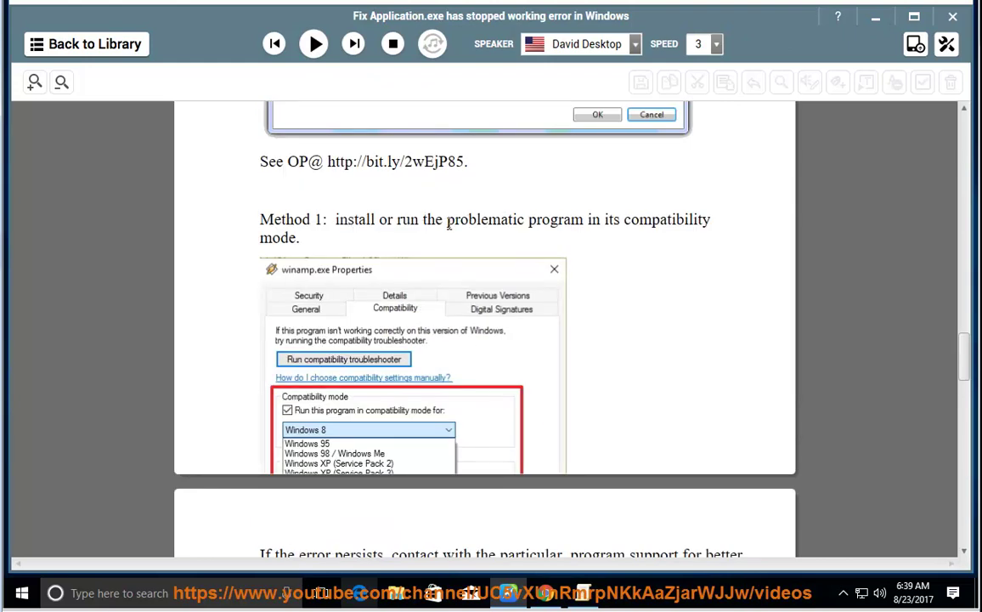
pyautogui.moveTo(626, 219); pyautogui.dragTo(396, 238)
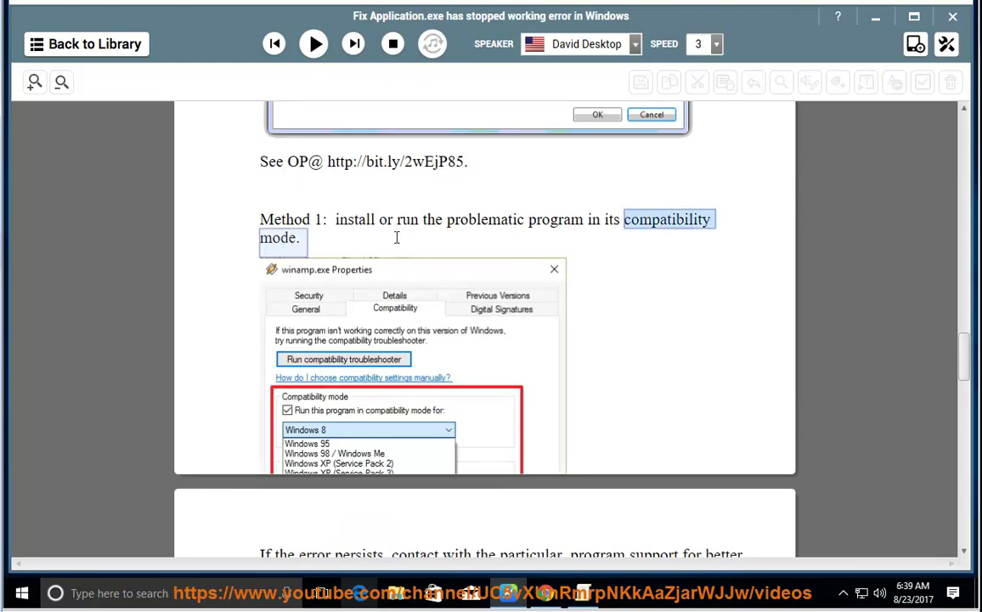
pyautogui.click(873, 24)
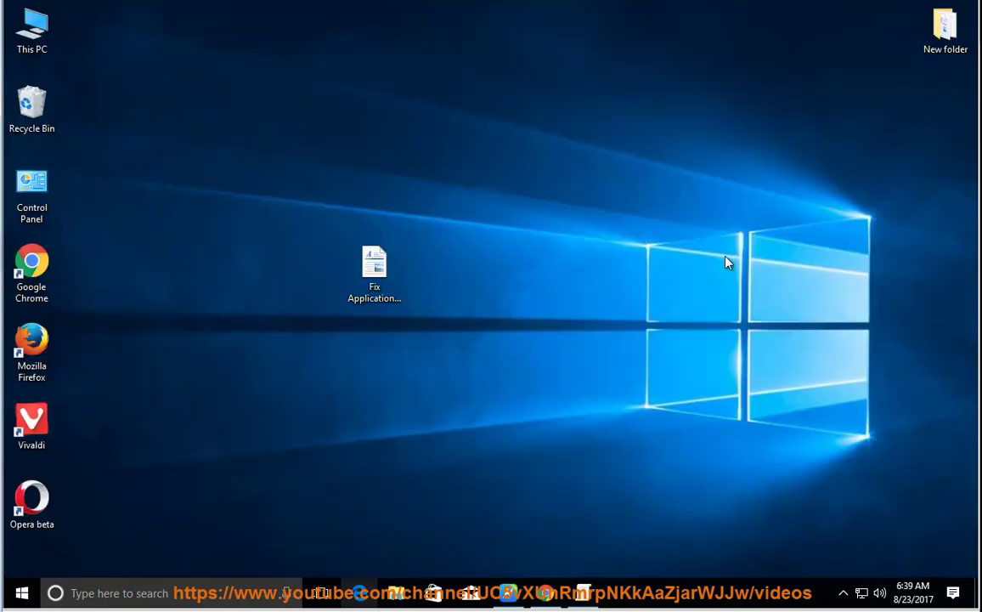
# Start the compatibility troubleshooter for the Google Chrome shortcut and cancel it during issue detection
pyautogui.rightClick(43, 268)
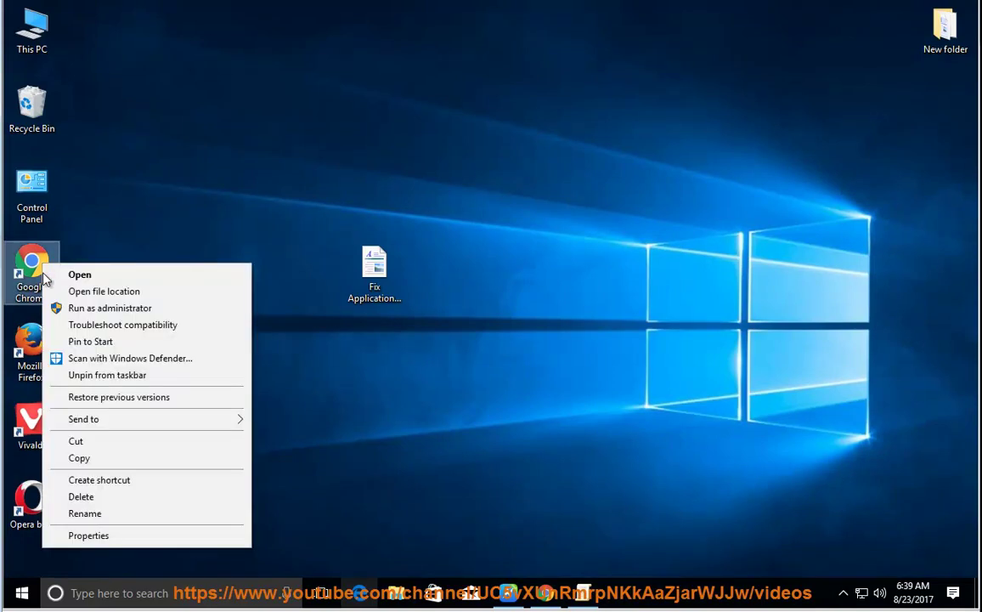
pyautogui.click(156, 334)
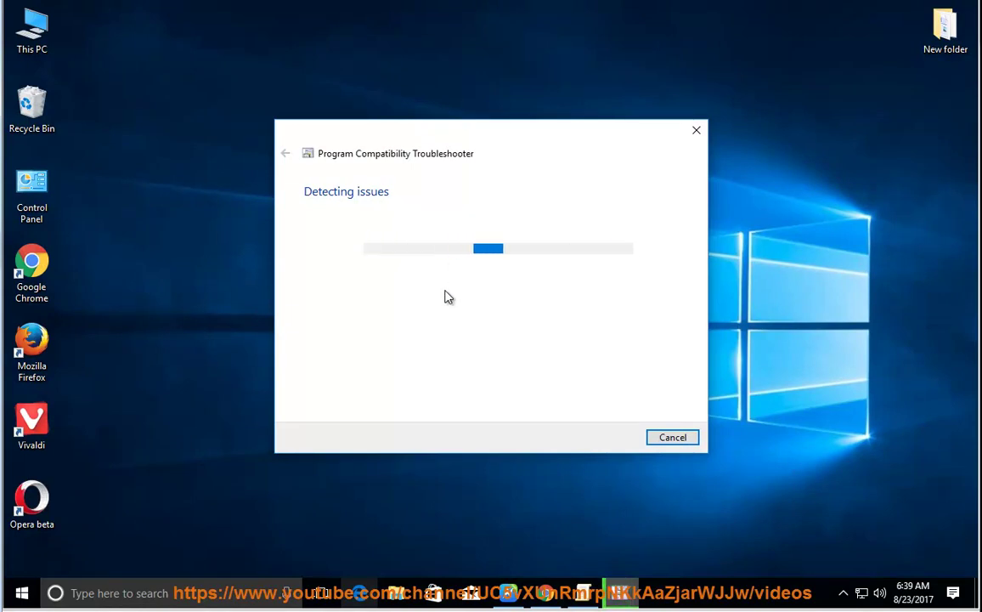
pyautogui.click(673, 438)
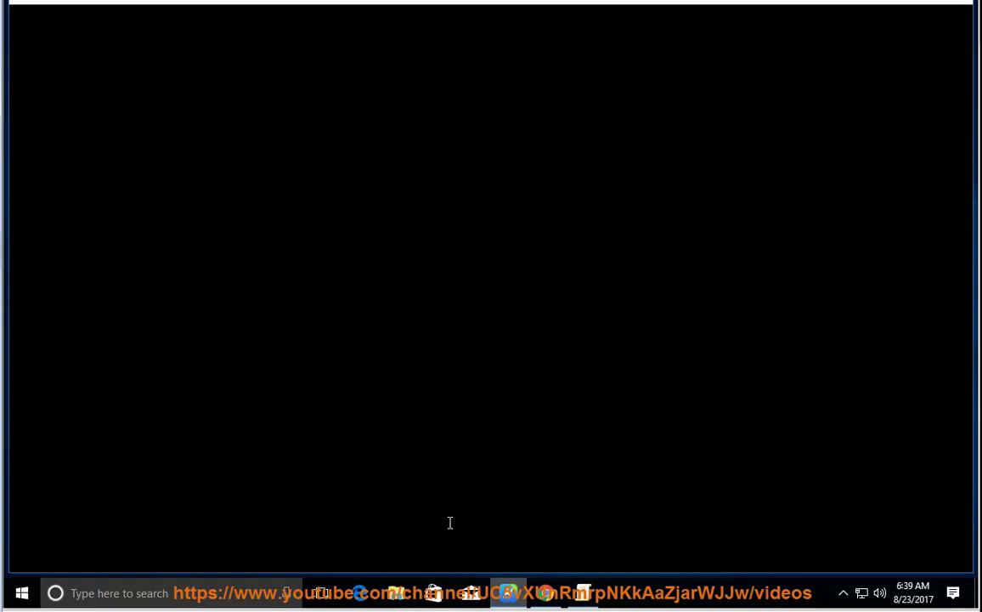
# Have the guide read Method 2 up to "Other voices", pause it and select the words "Perform a clean boot."
pyautogui.scroll(-2, 532, 433)
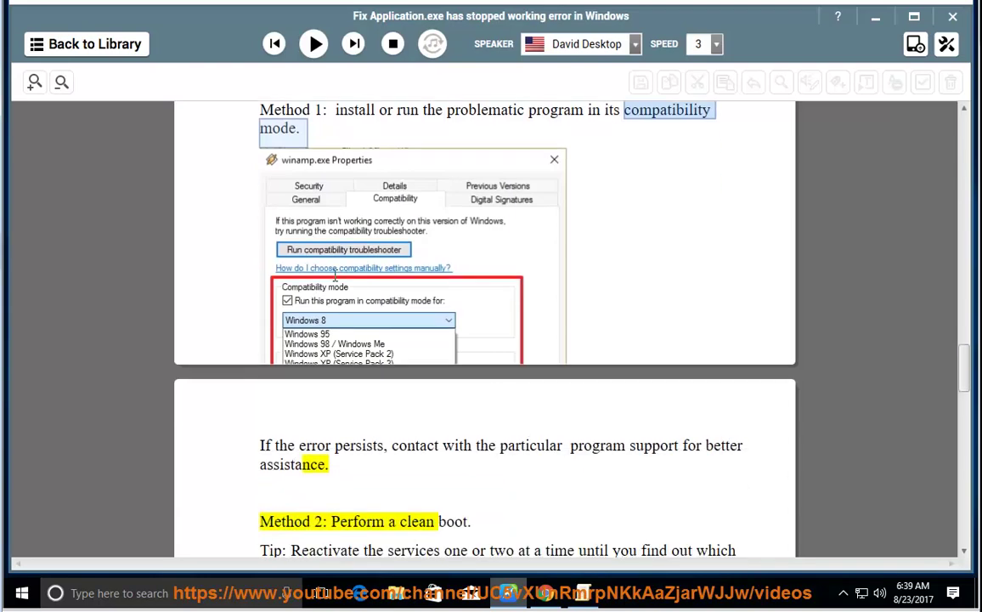
pyautogui.scroll(-2, 335, 276)
pyautogui.click(314, 43)
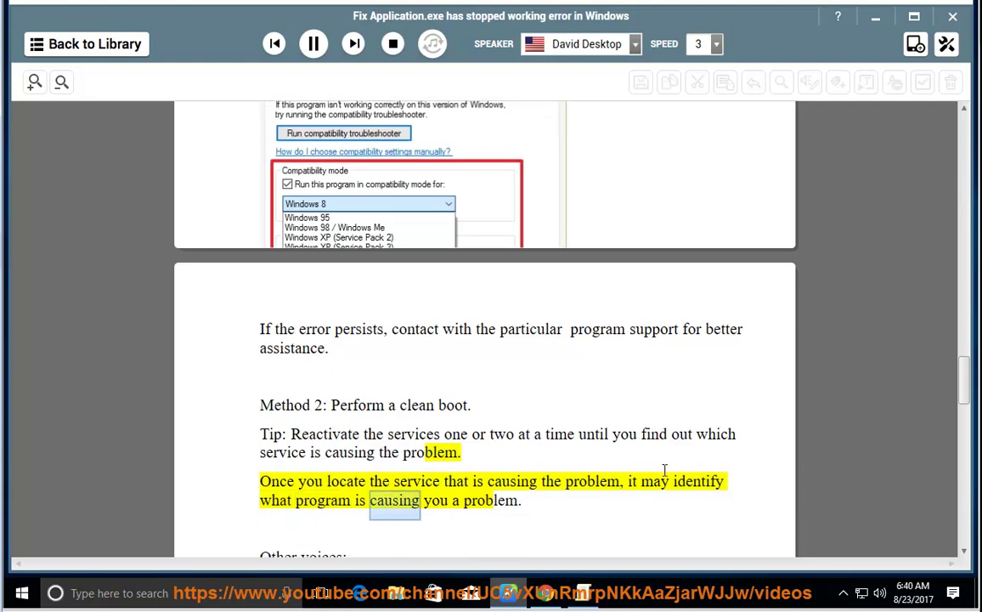
pyautogui.click(314, 43)
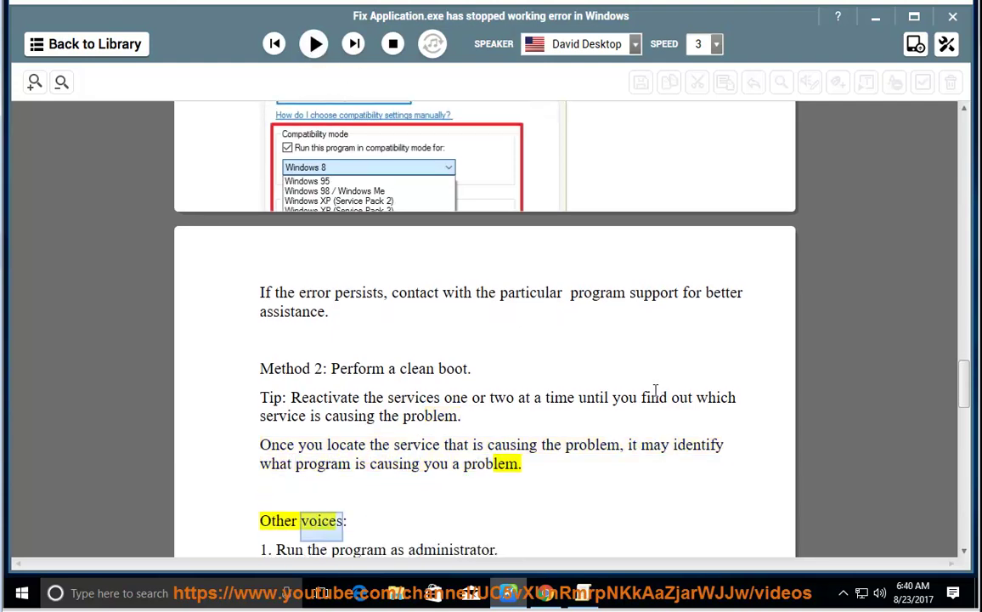
pyautogui.moveTo(471, 355); pyautogui.dragTo(331, 355)
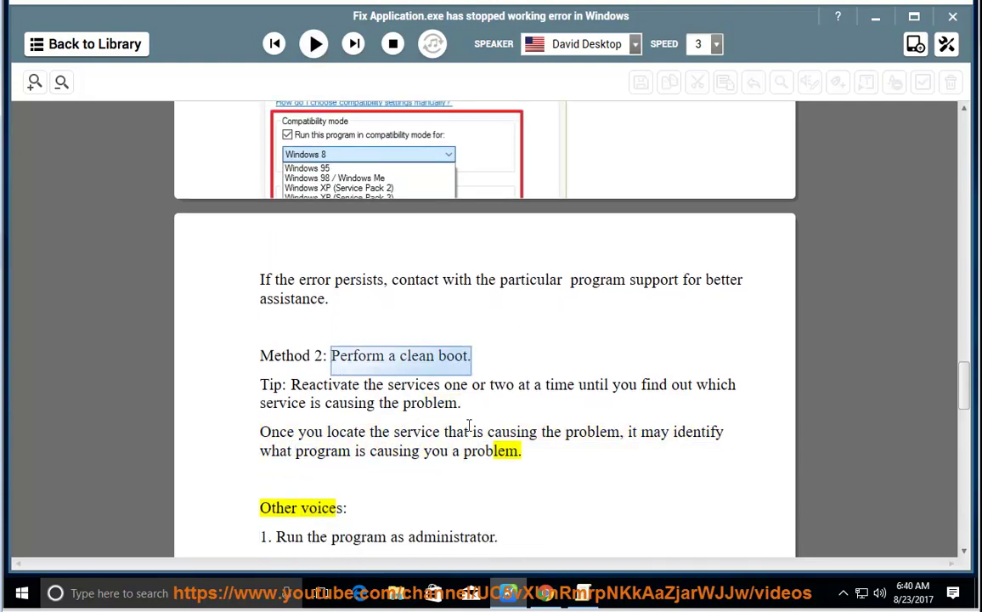
# Review the status of the startup programs in Task Manager, from Microsoft OneDrive to the Windows Defender notification entry, and close it
pyautogui.rightClick(643, 600)
pyautogui.click(693, 520)
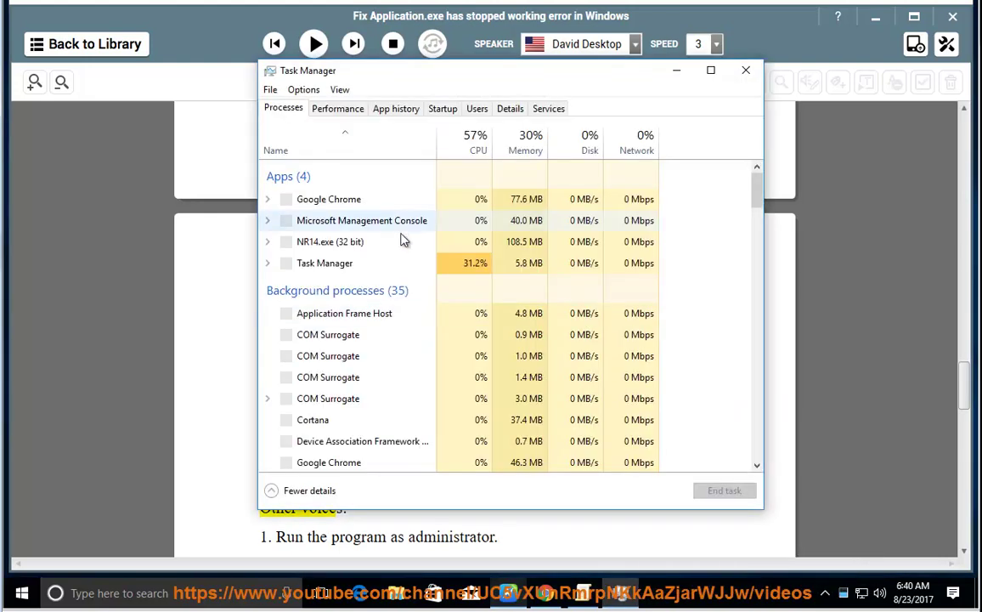
pyautogui.click(443, 108)
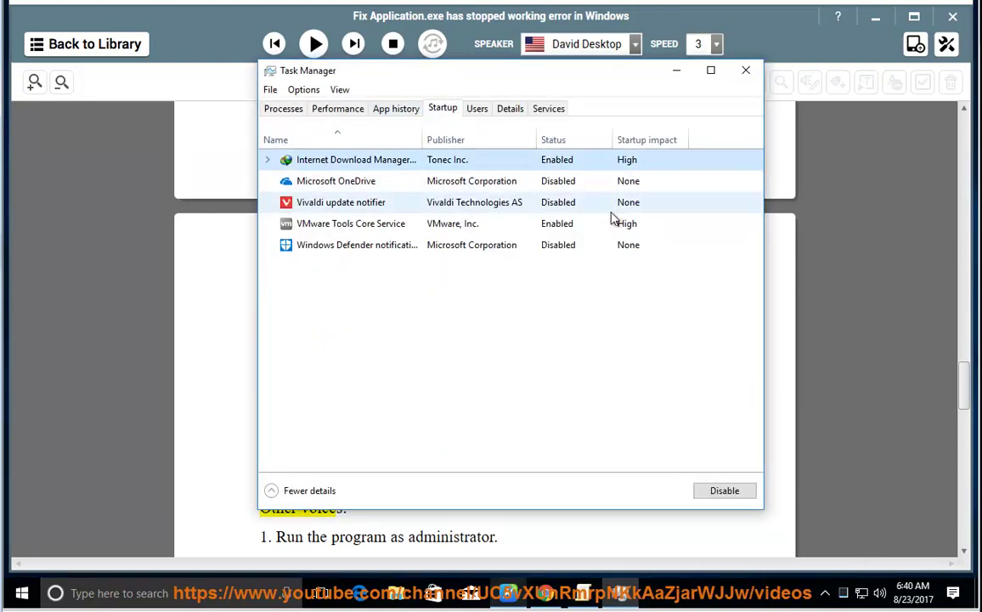
pyautogui.click(555, 184)
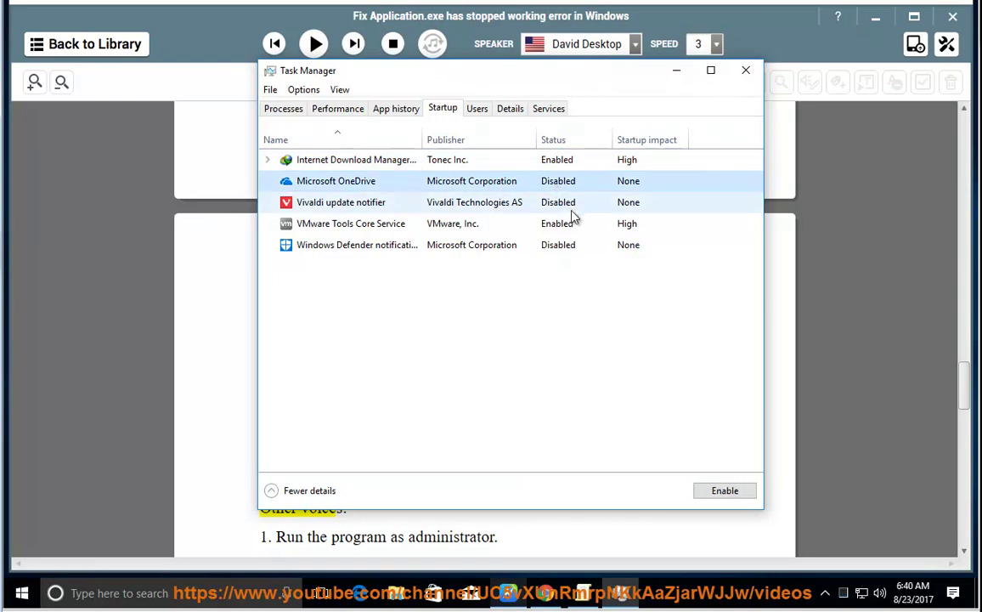
pyautogui.click(572, 211)
pyautogui.click(569, 226)
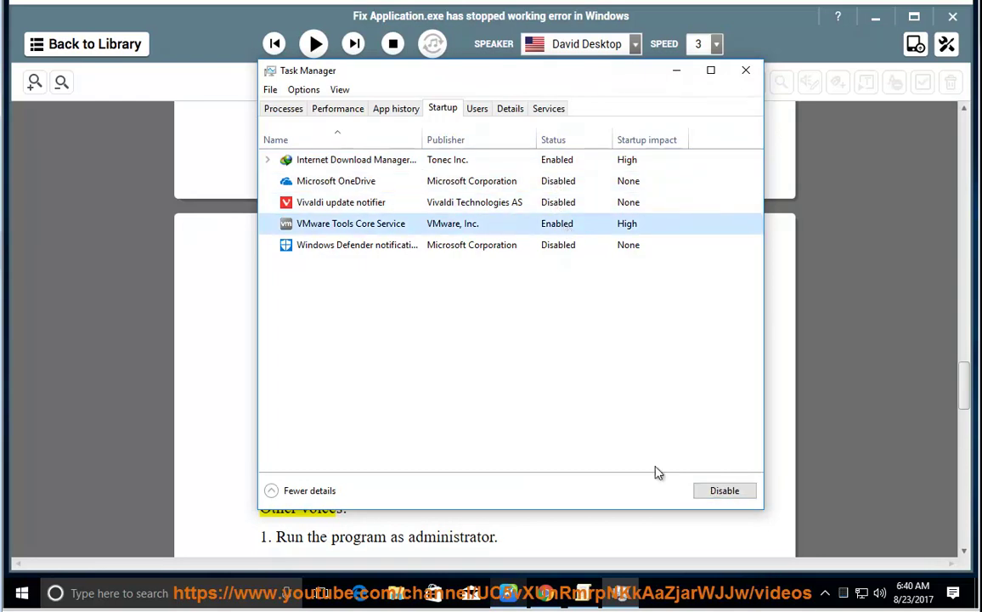
pyautogui.click(578, 246)
pyautogui.click(745, 71)
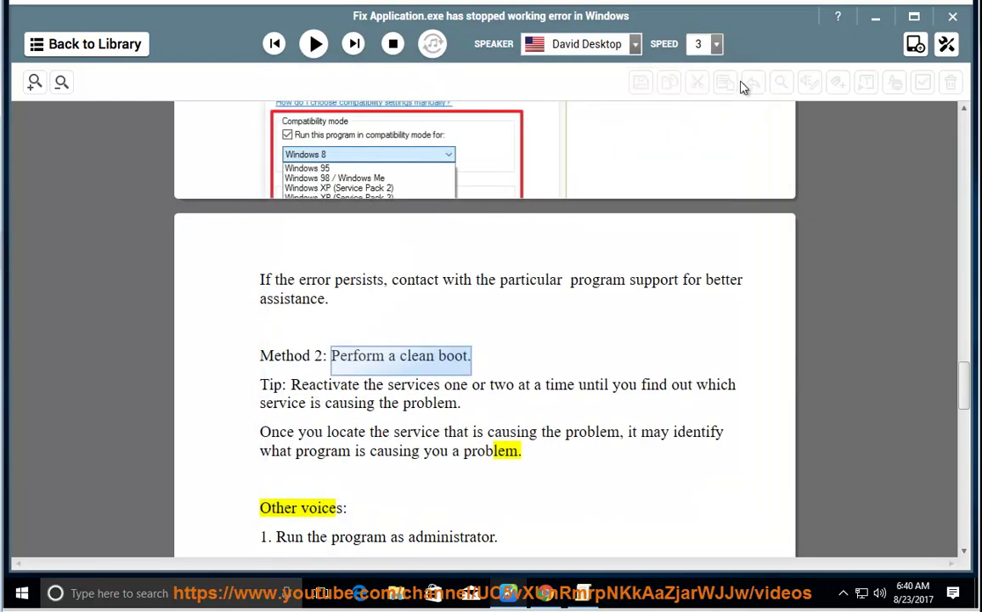
# Open System Configuration by running MSCONFIG from the Run dialog
pyautogui.press('super+r')
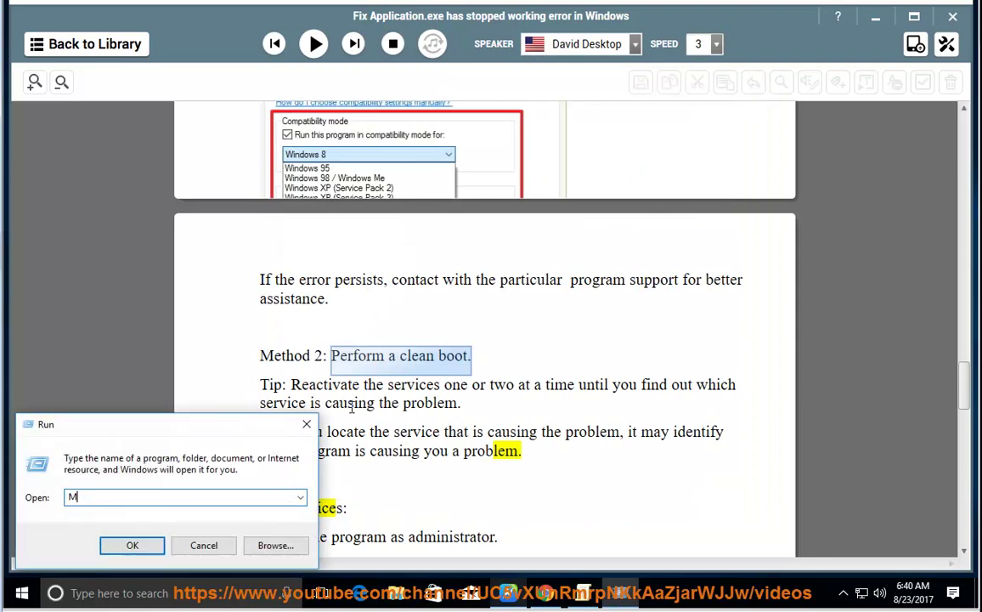
pyautogui.write('MSCONFIG')
pyautogui.press('Return')
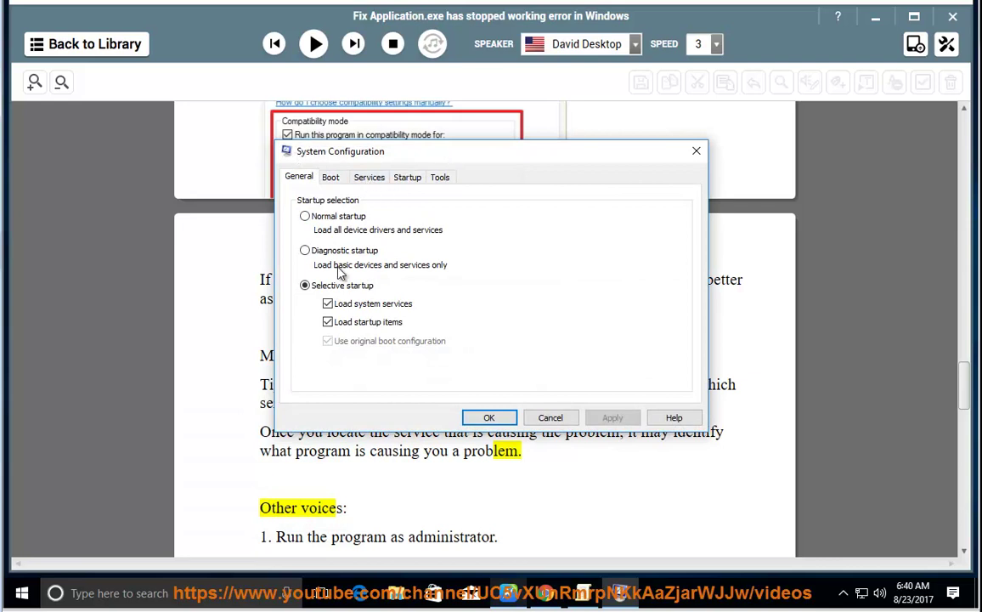
# Hide all Microsoft services in System Configuration's service list, inspect the remaining services and cancel the dialog
pyautogui.click(370, 178)
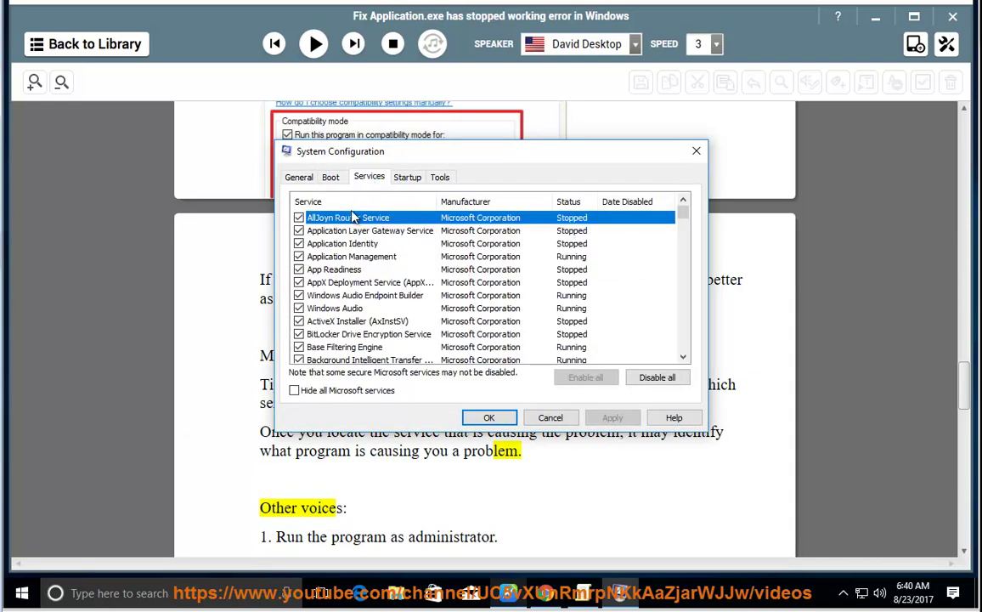
pyautogui.click(294, 391)
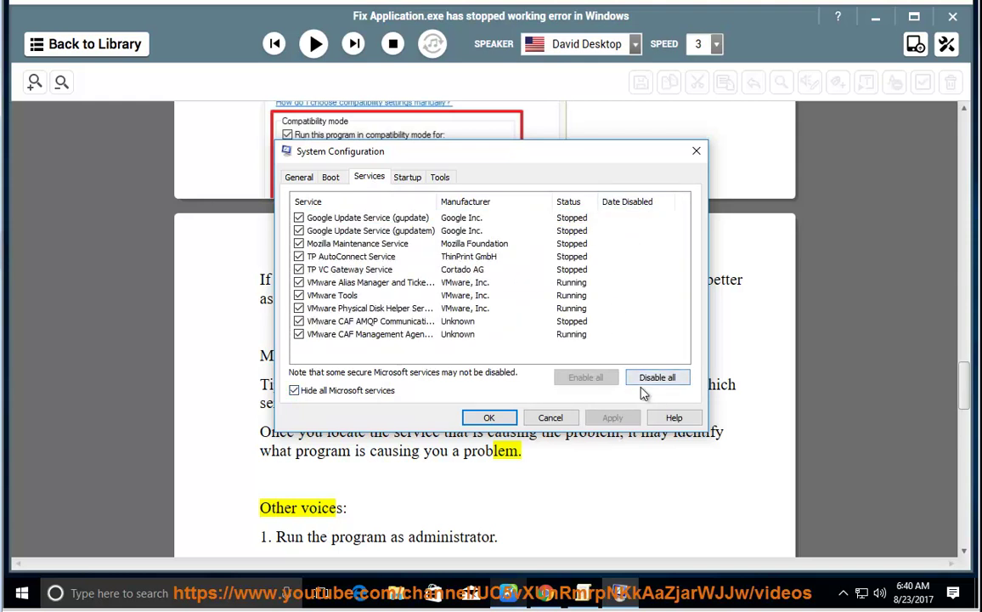
pyautogui.click(486, 219)
pyautogui.click(450, 243)
pyautogui.click(464, 269)
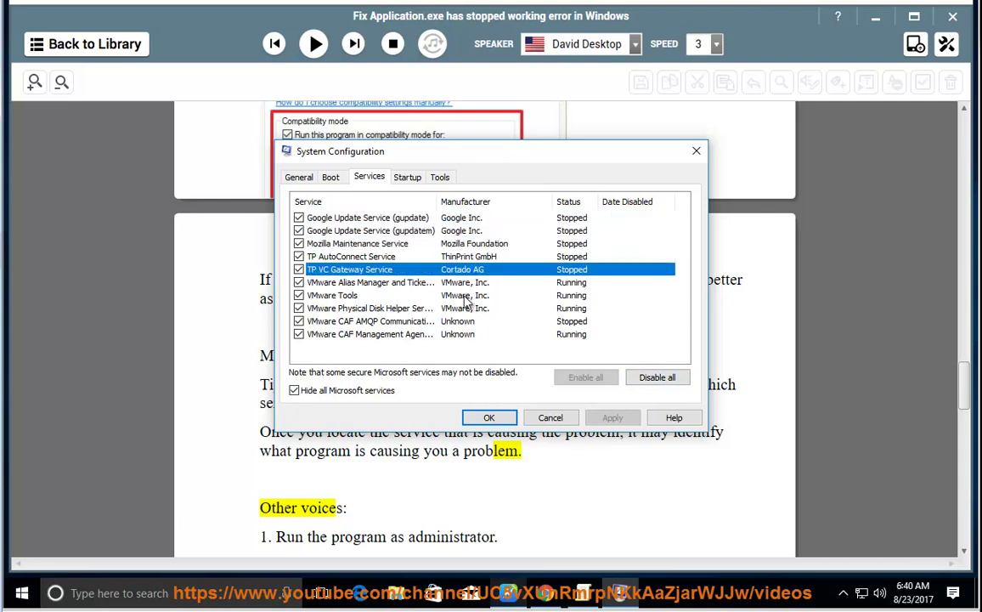
pyautogui.click(551, 419)
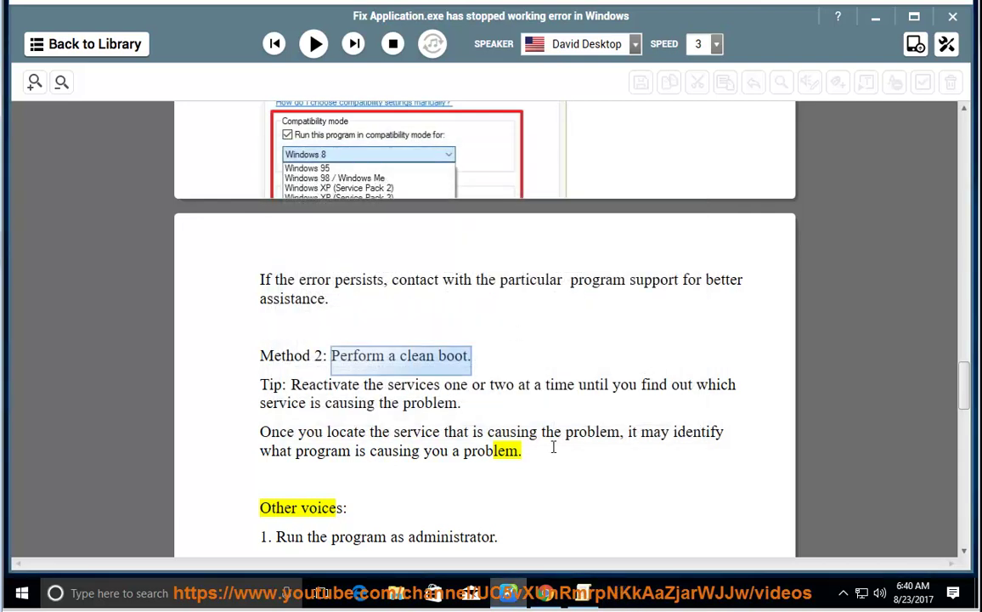
# Have the guide read the run-as-administrator tip, minimize the reader and check that option on the Google Chrome shortcut
pyautogui.click(315, 45)
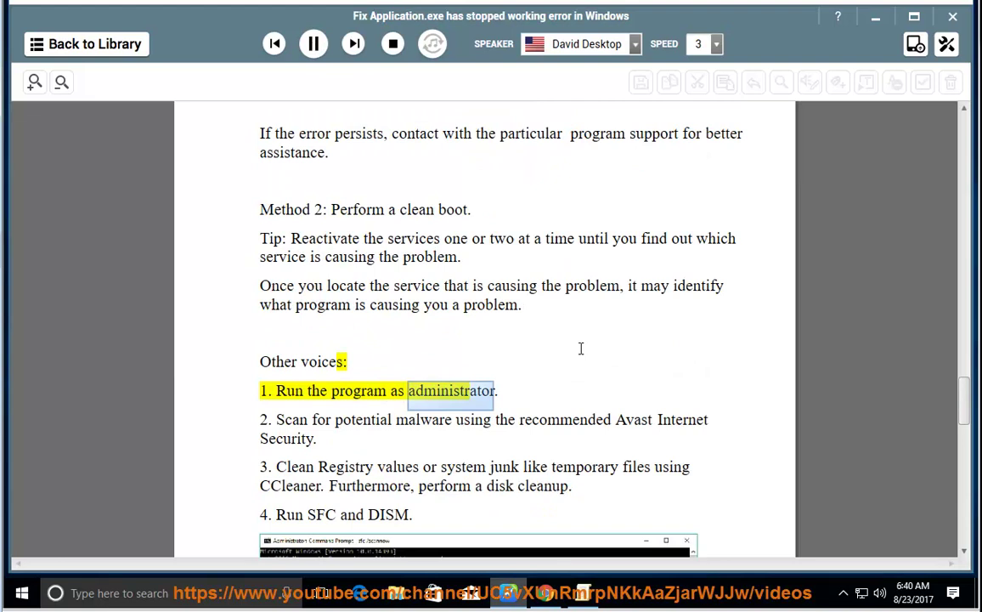
pyautogui.click(314, 44)
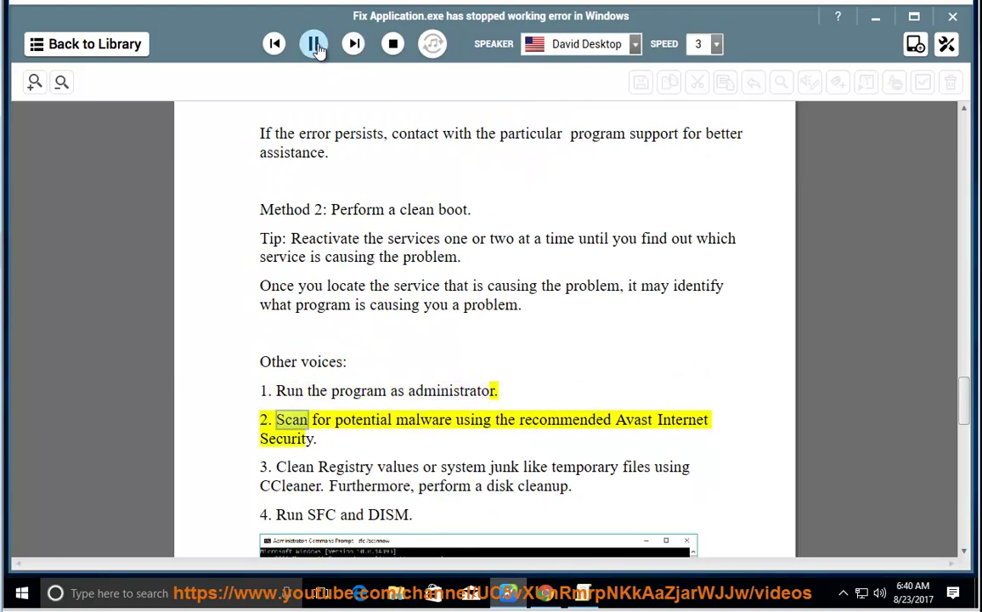
pyautogui.click(875, 17)
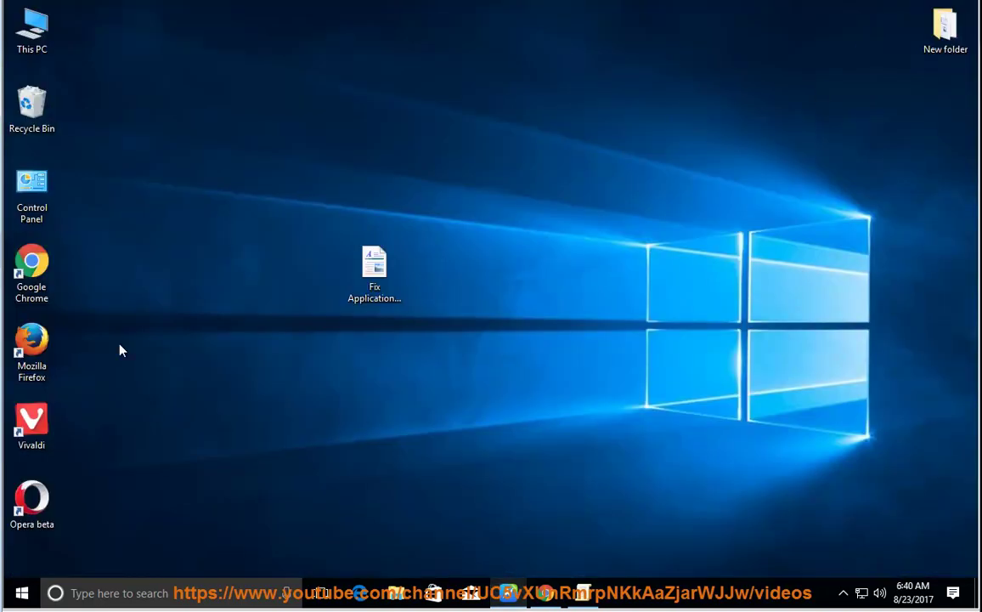
pyautogui.rightClick(25, 268)
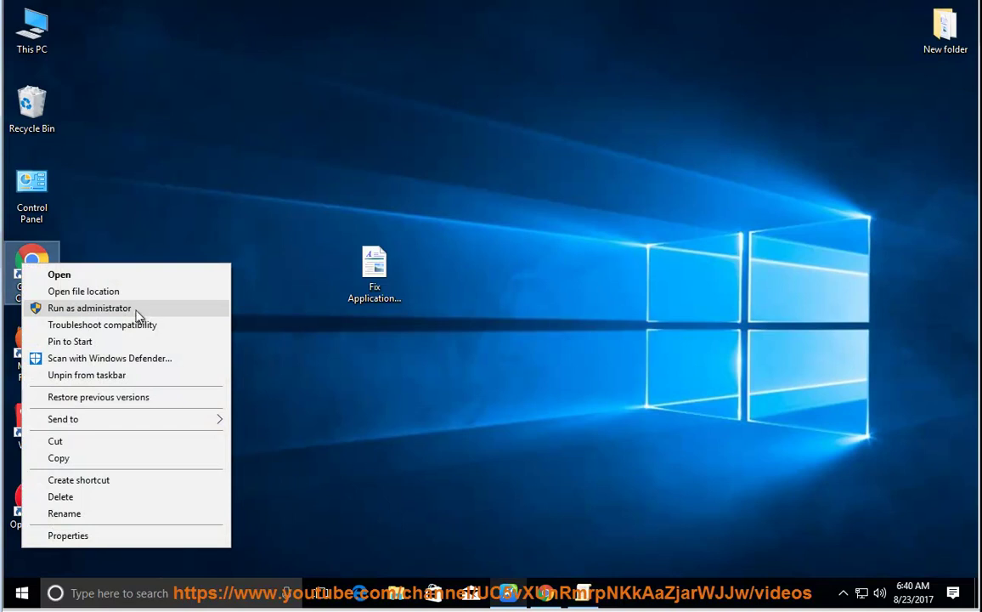
pyautogui.click(536, 442)
# Return to the guide, have it read on from "malware" in tip 2 through the disk cleanup advice, pause and minimize it
pyautogui.click(509, 597)
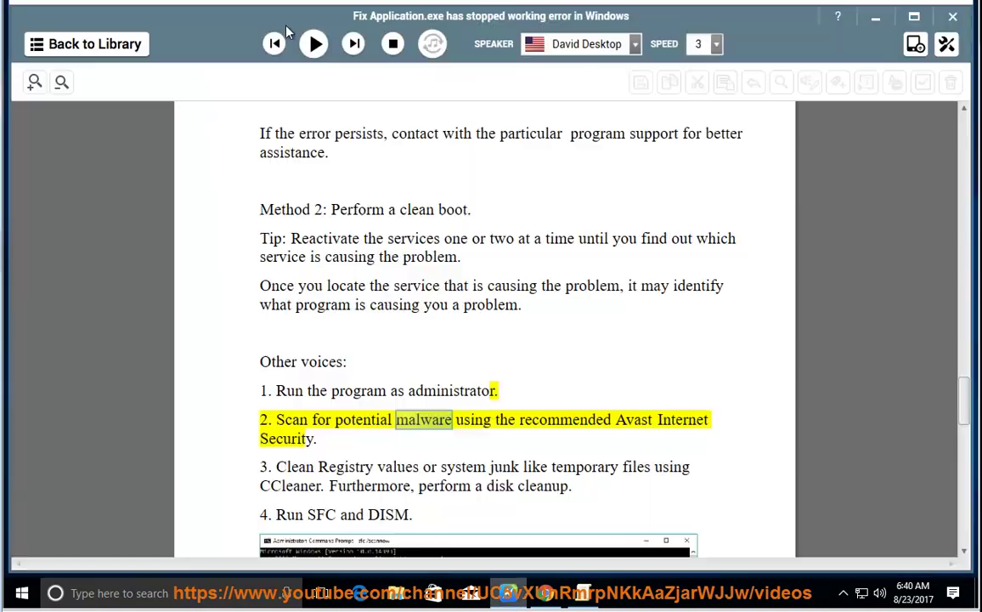
pyautogui.click(435, 418)
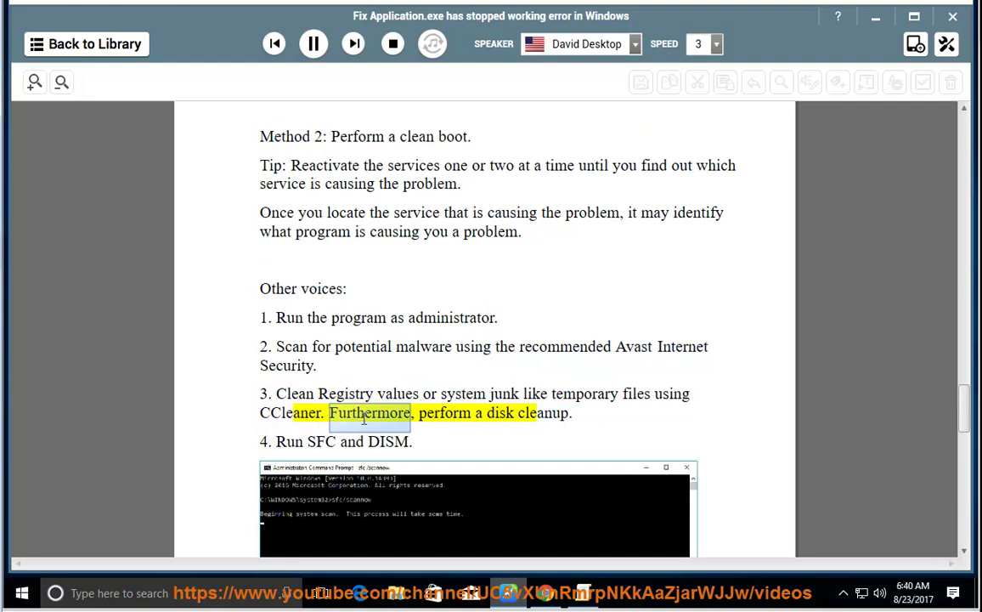
pyautogui.click(313, 43)
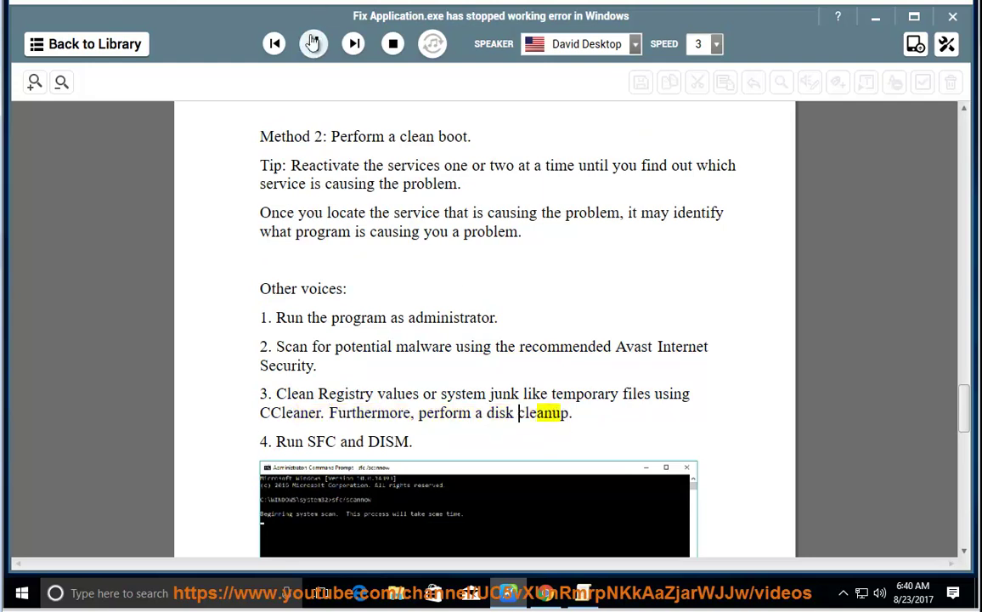
pyautogui.click(875, 17)
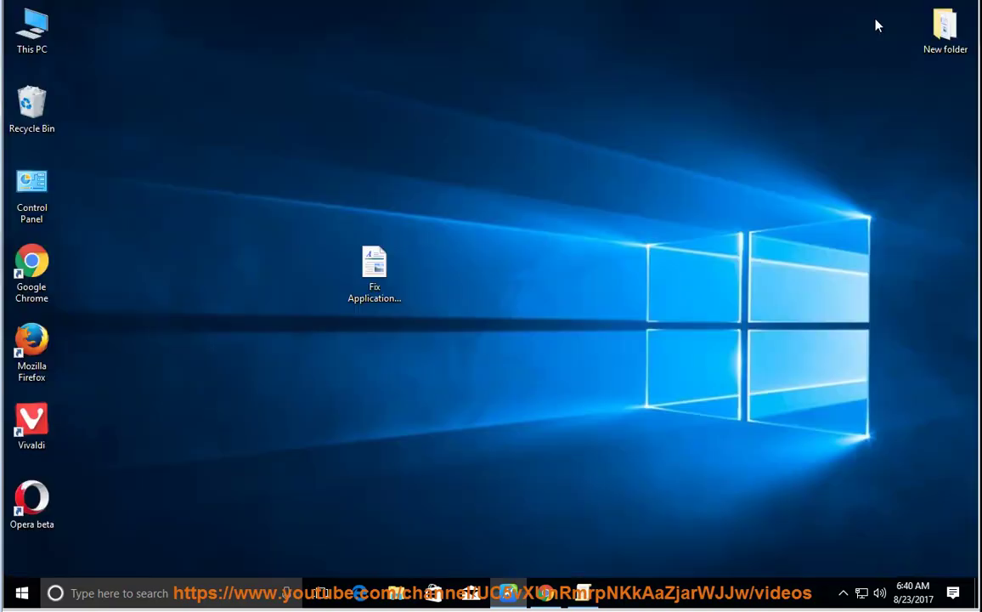
# Open Disk Cleanup from Local Disk (C:)'s properties, place it beside the properties dialog and cancel both
pyautogui.doubleClick(38, 26)
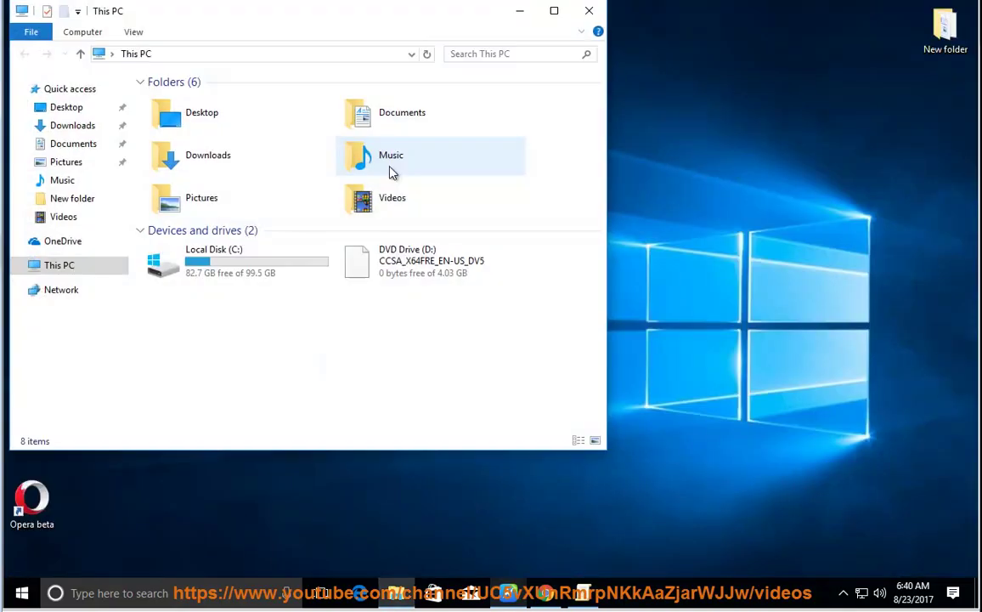
pyautogui.rightClick(238, 272)
pyautogui.click(285, 510)
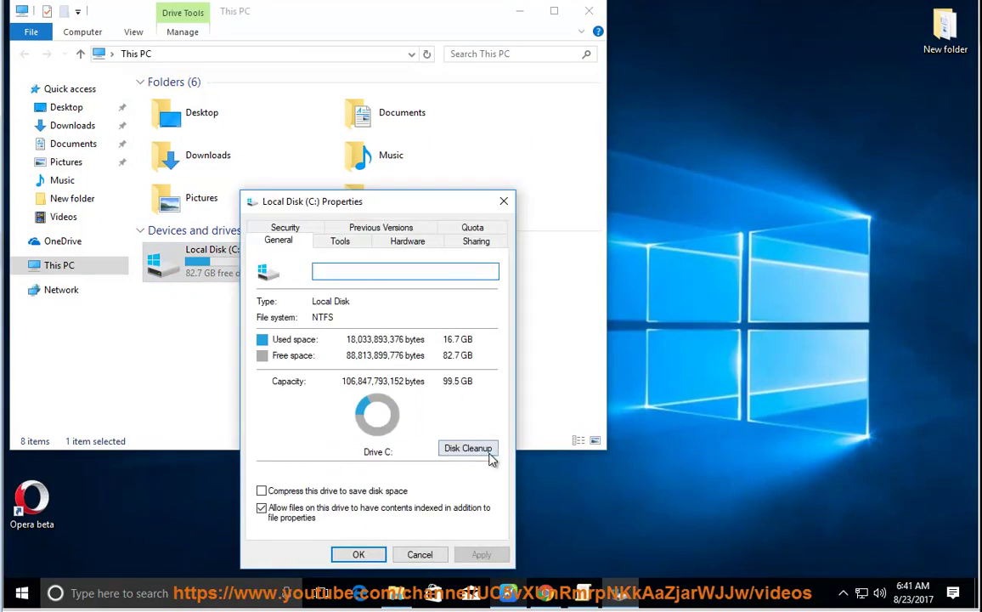
pyautogui.click(490, 456)
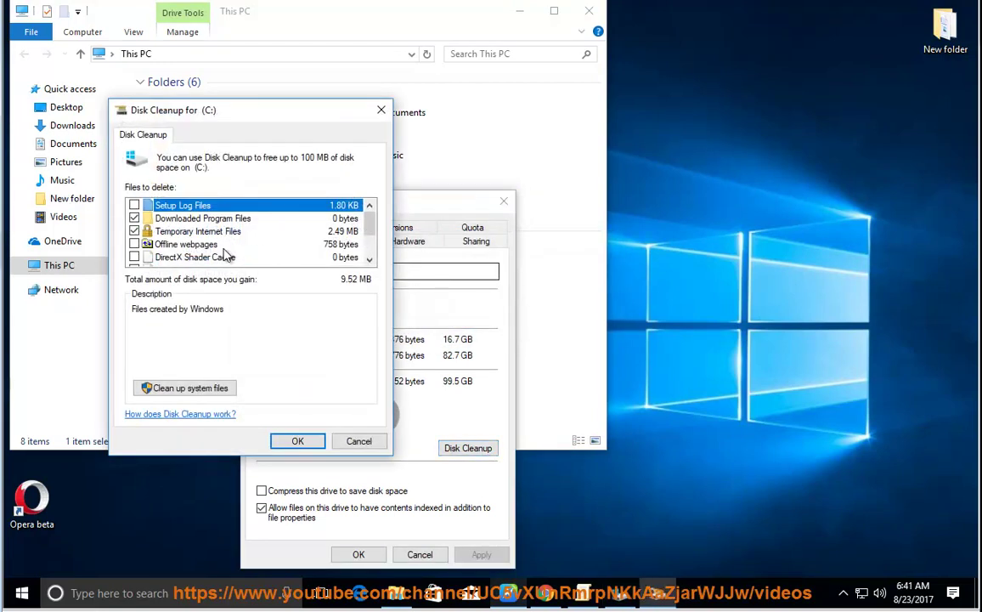
pyautogui.moveTo(231, 117); pyautogui.dragTo(648, 213)
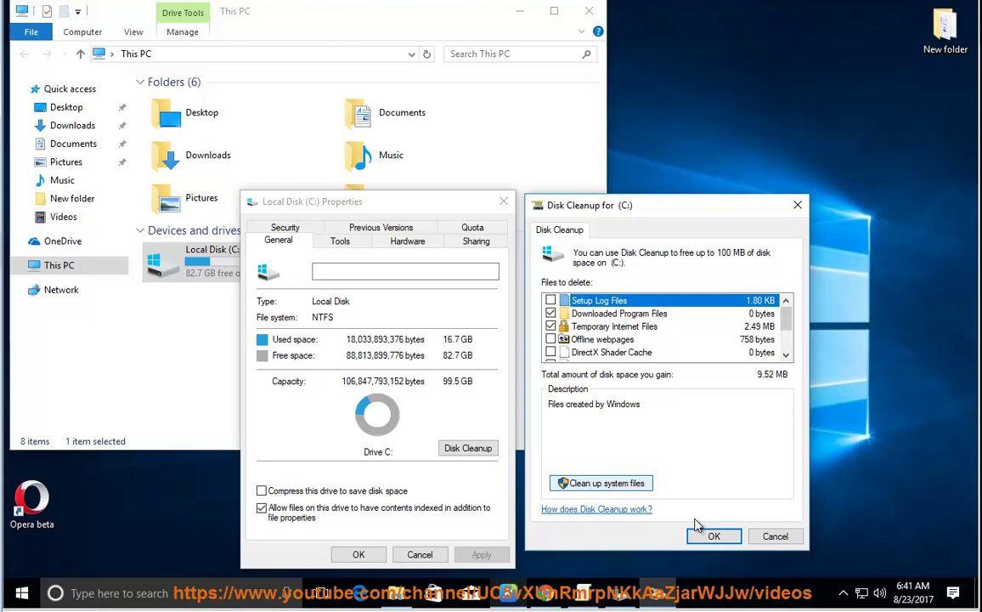
pyautogui.click(775, 536)
pyautogui.click(420, 554)
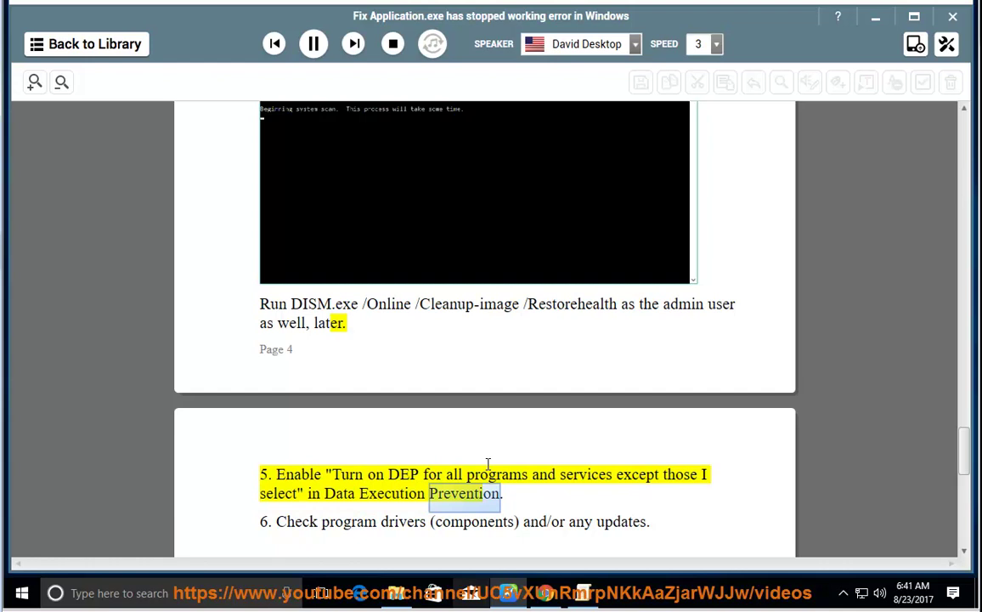
# Pause the guide at the Data Execution Prevention tip, minimize the reader and close the This PC window
pyautogui.click(313, 45)
pyautogui.click(878, 21)
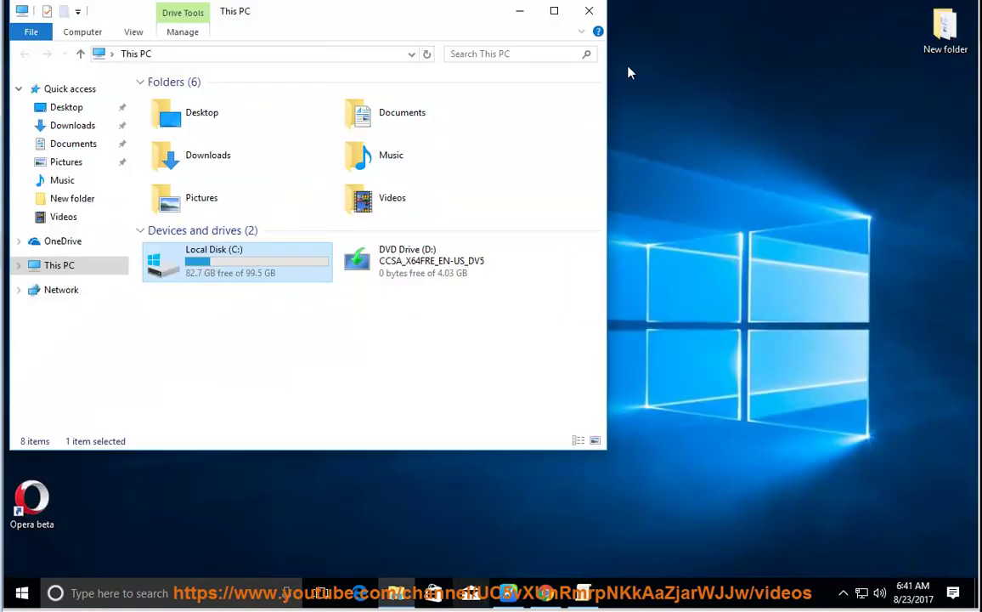
pyautogui.click(590, 11)
# Open the computer's advanced system settings from the properties of This PC
pyautogui.rightClick(42, 34)
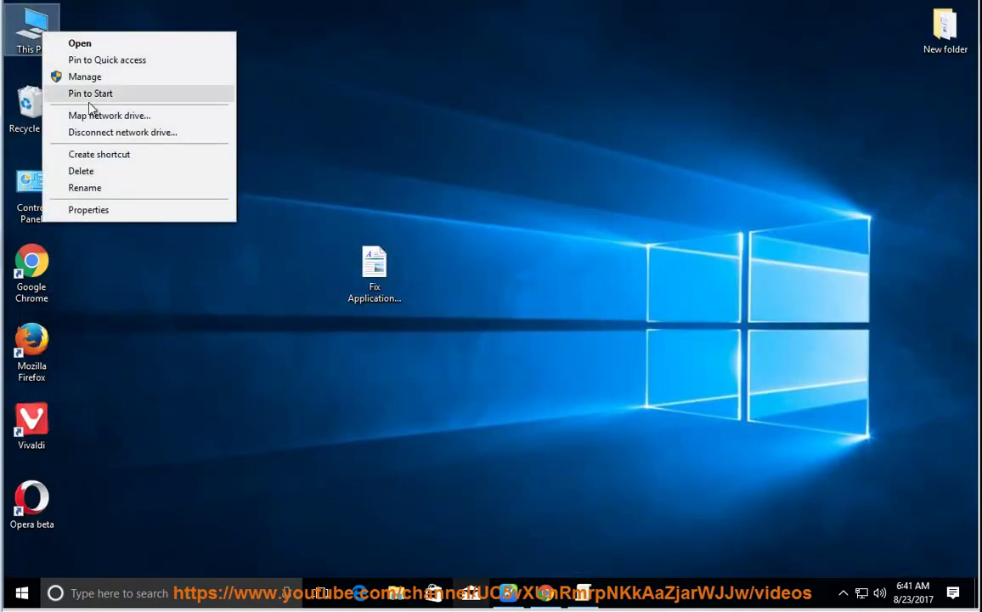
pyautogui.click(88, 210)
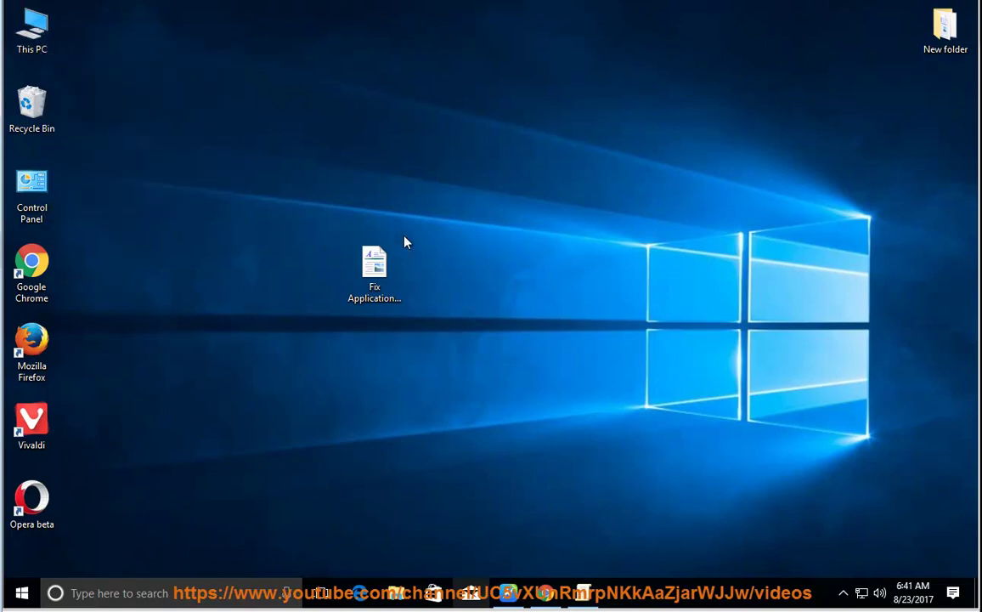
pyautogui.click(448, 180)
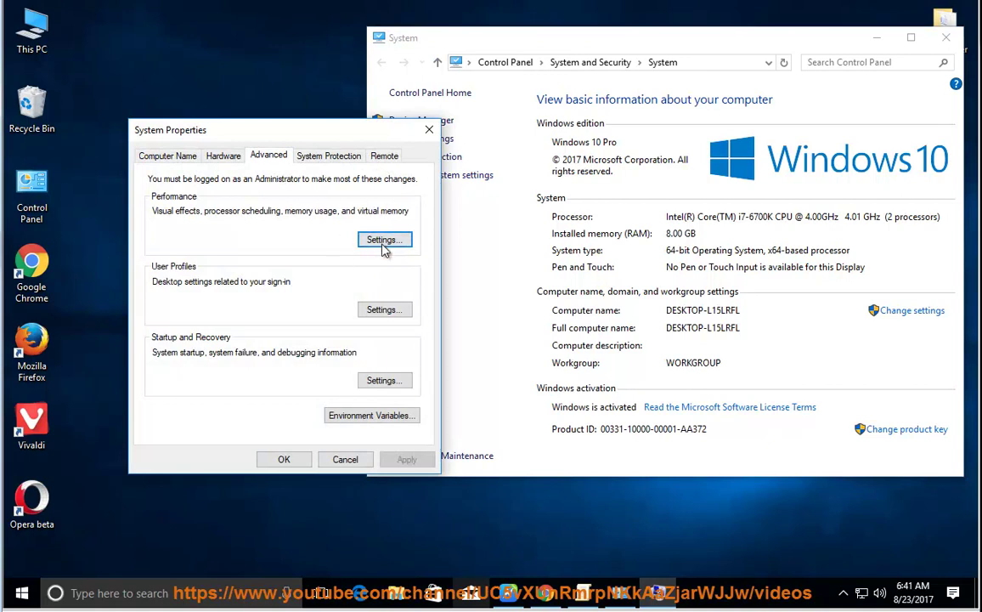
# In the Performance Options' Data Execution Prevention settings, choose to turn on DEP for all programs and services except those selected
pyautogui.click(384, 240)
pyautogui.moveTo(343, 128); pyautogui.dragTo(631, 103)
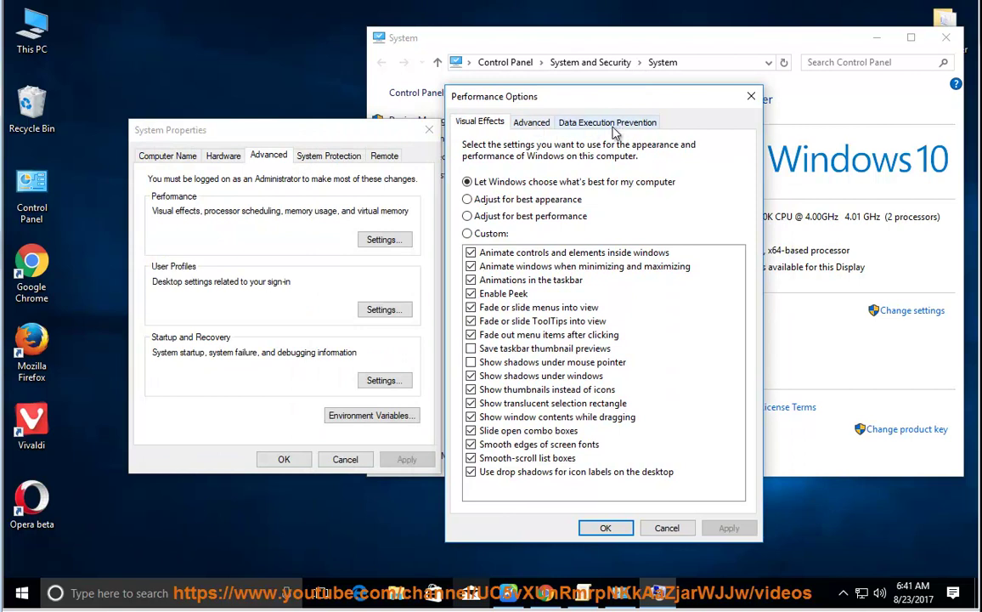
pyautogui.click(614, 123)
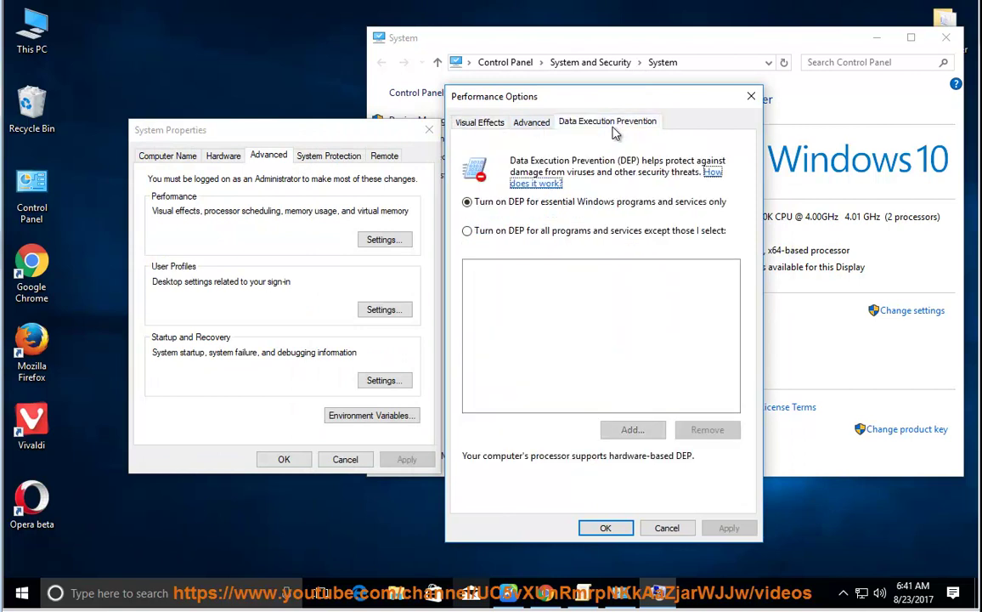
pyautogui.click(493, 232)
# Try to add chrome.exe from Local Disk (C:)'s Program Files (x86)\Google\Chrome\Application folder as a DEP exception
pyautogui.click(636, 432)
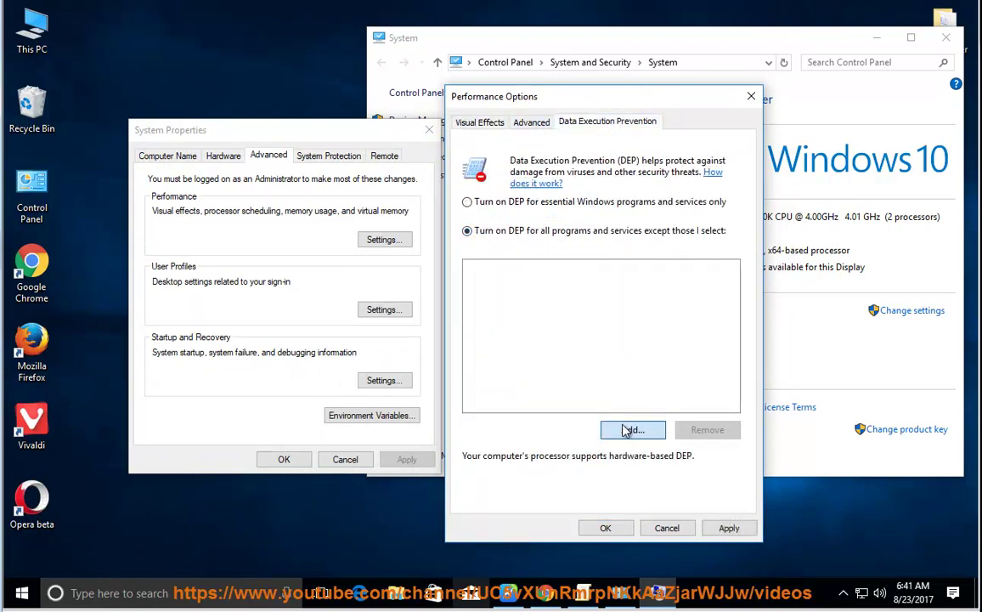
pyautogui.click(583, 146)
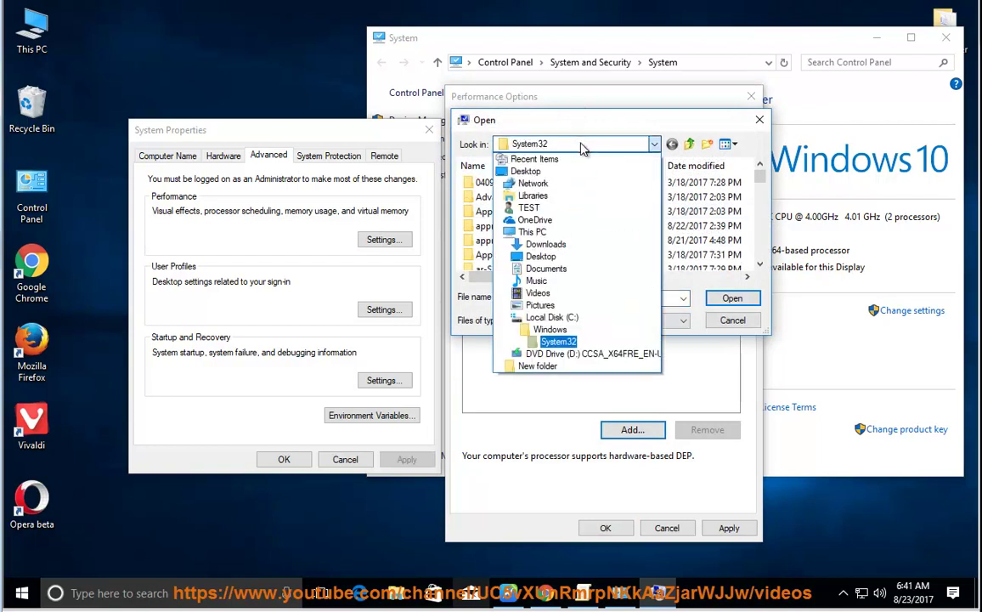
pyautogui.click(561, 317)
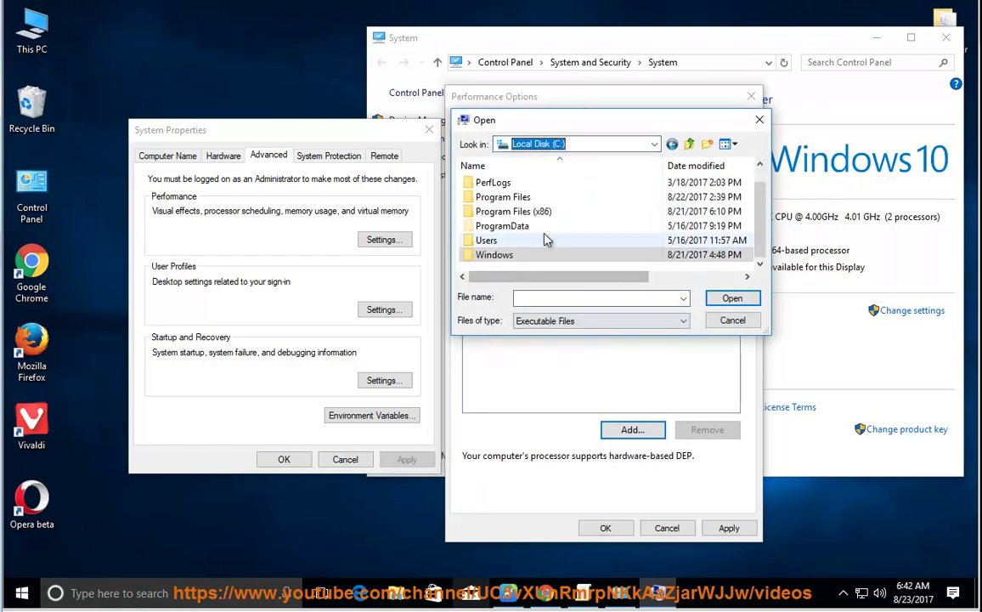
pyautogui.doubleClick(492, 211)
pyautogui.doubleClick(498, 197)
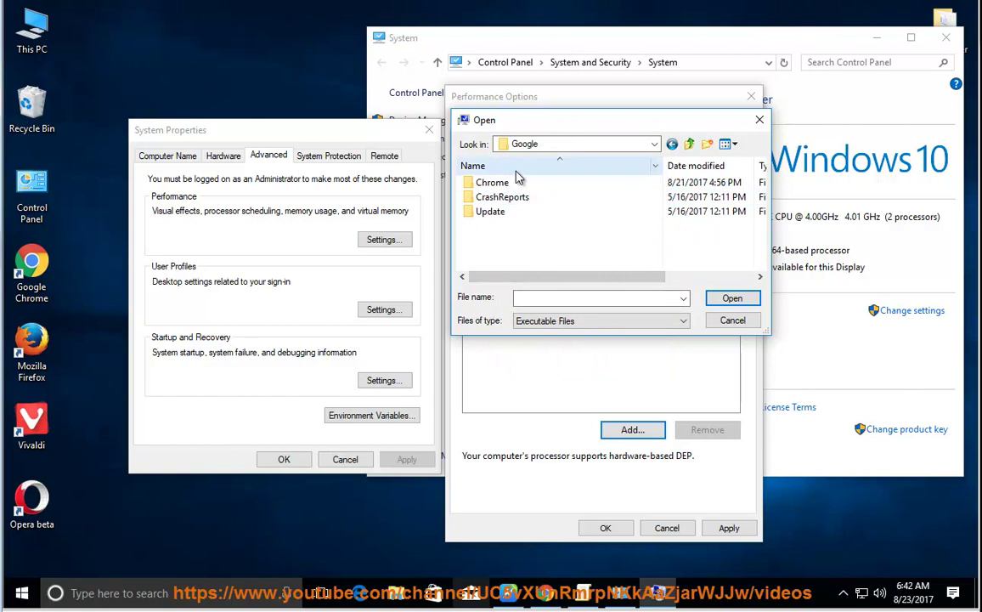
pyautogui.doubleClick(512, 182)
pyautogui.doubleClick(499, 182)
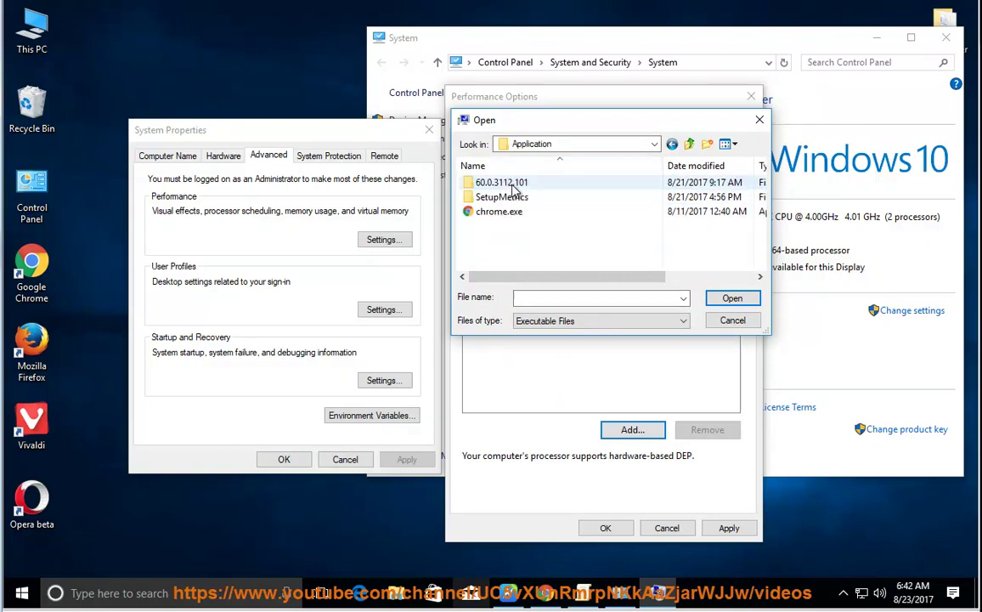
pyautogui.click(500, 211)
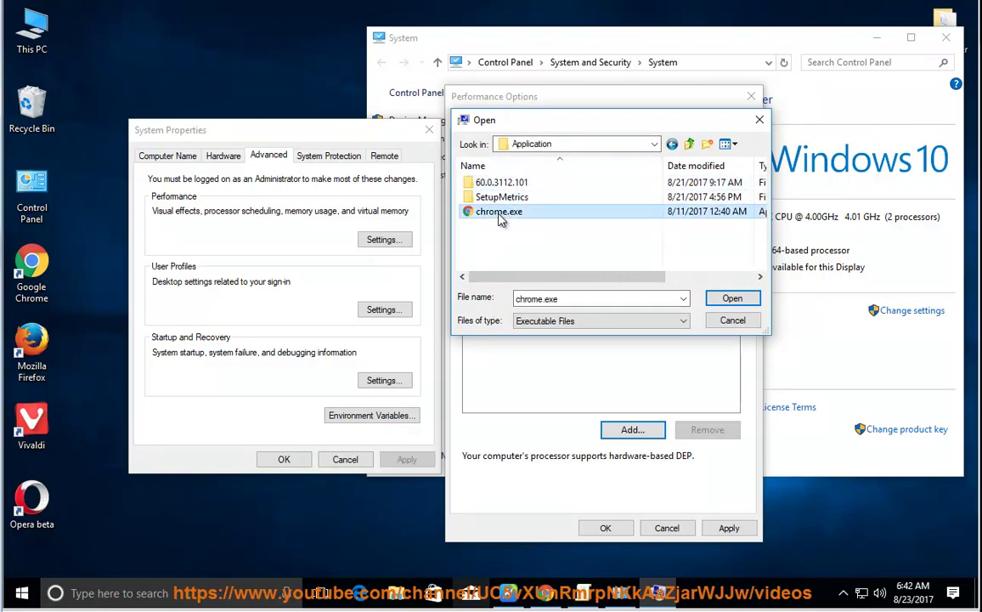
pyautogui.click(719, 301)
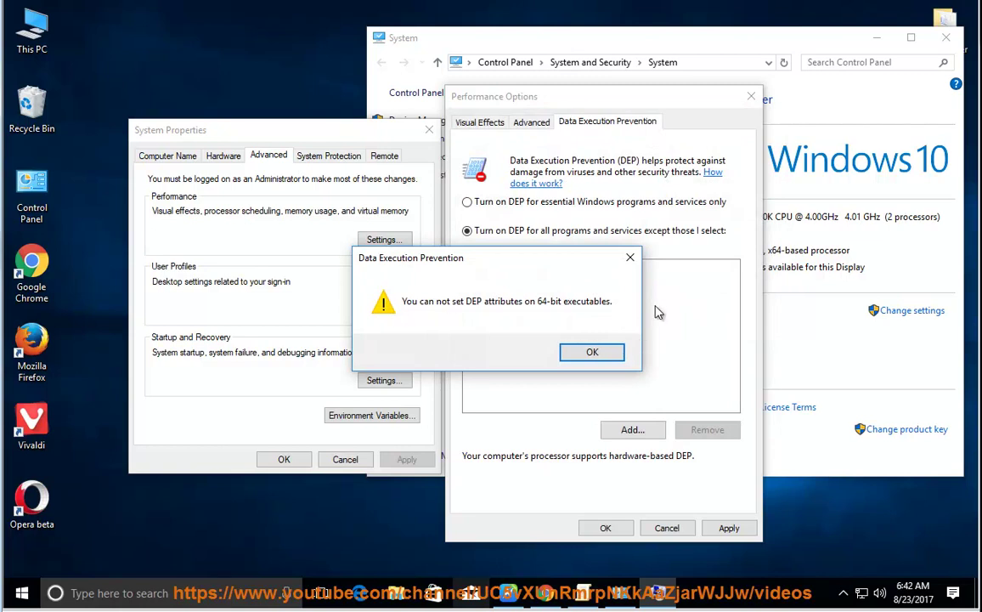
pyautogui.click(611, 358)
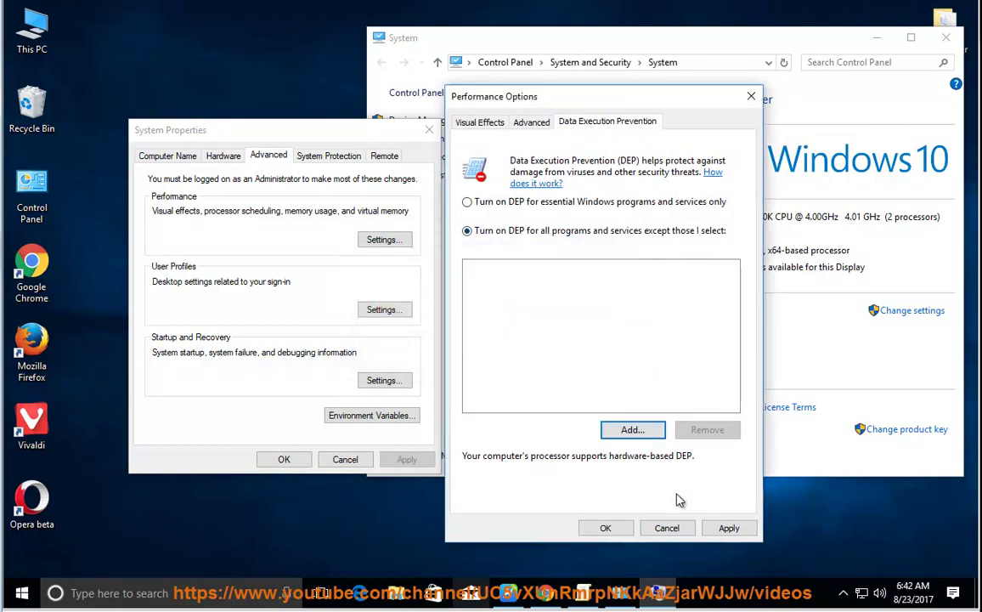
# Cancel the performance options and system properties, close the System window and switch back to the guide in the reader
pyautogui.click(669, 527)
pyautogui.click(345, 458)
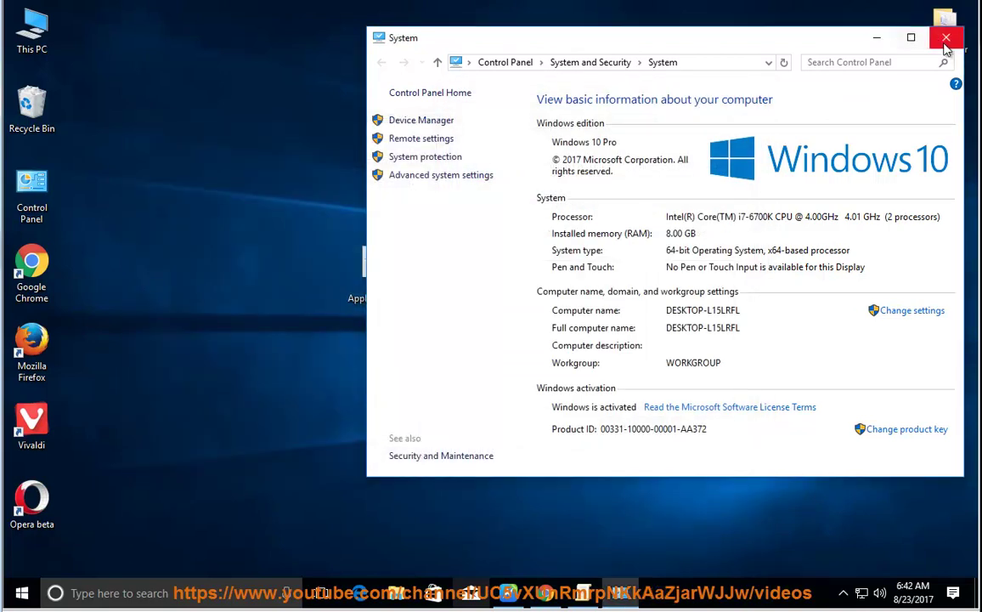
pyautogui.click(946, 39)
pyautogui.click(508, 593)
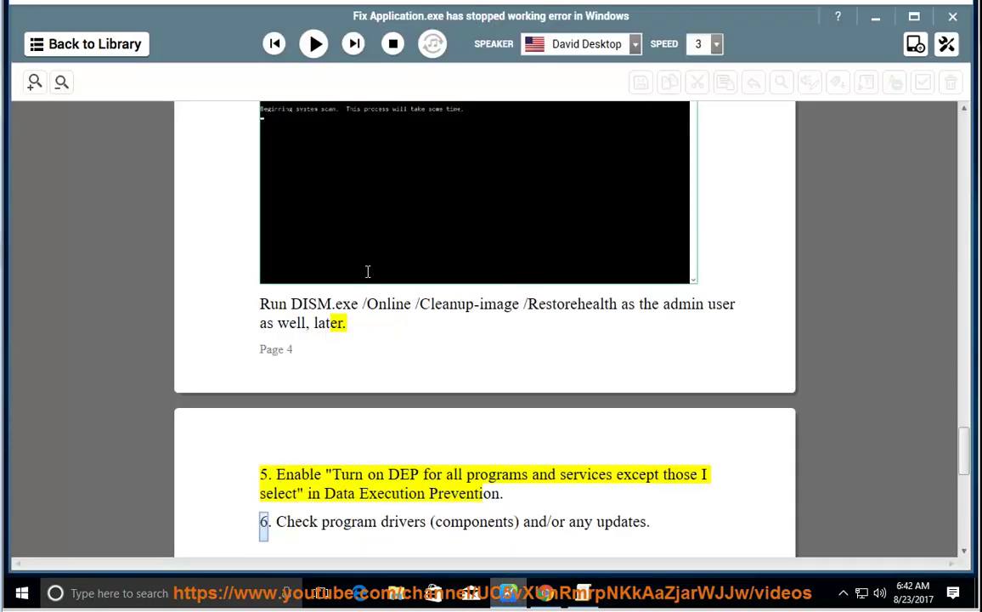